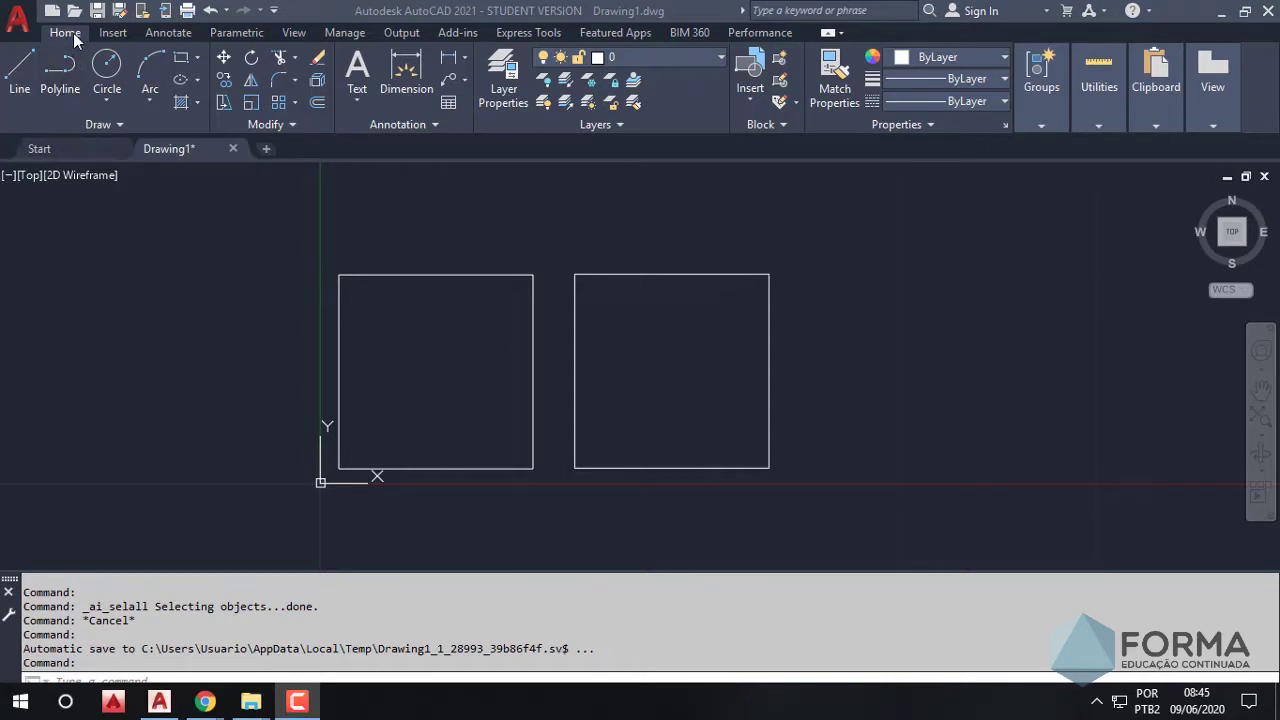
Open the Layer Properties Manager and move it fully into view over the drawing area
{"action": "left_click", "coordinate": [508, 96]}
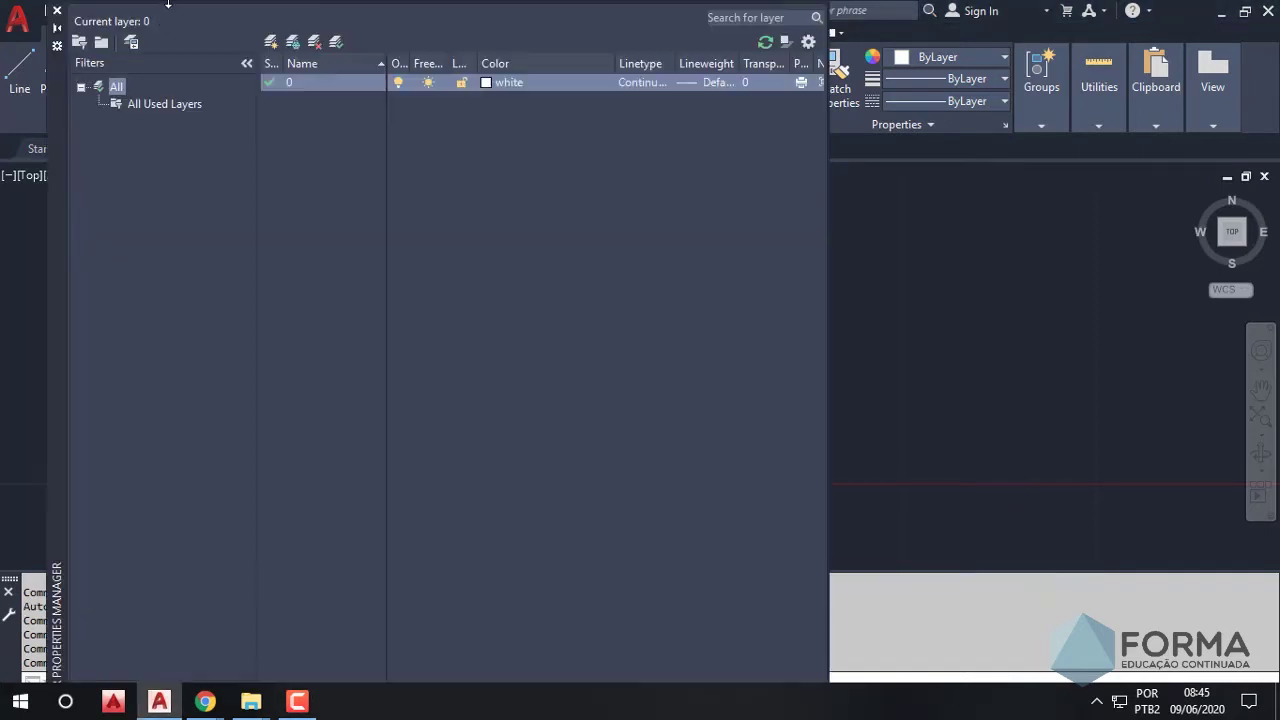
{"action": "left_click_drag", "start_coordinate": [157, 5], "coordinate": [181, 362]}
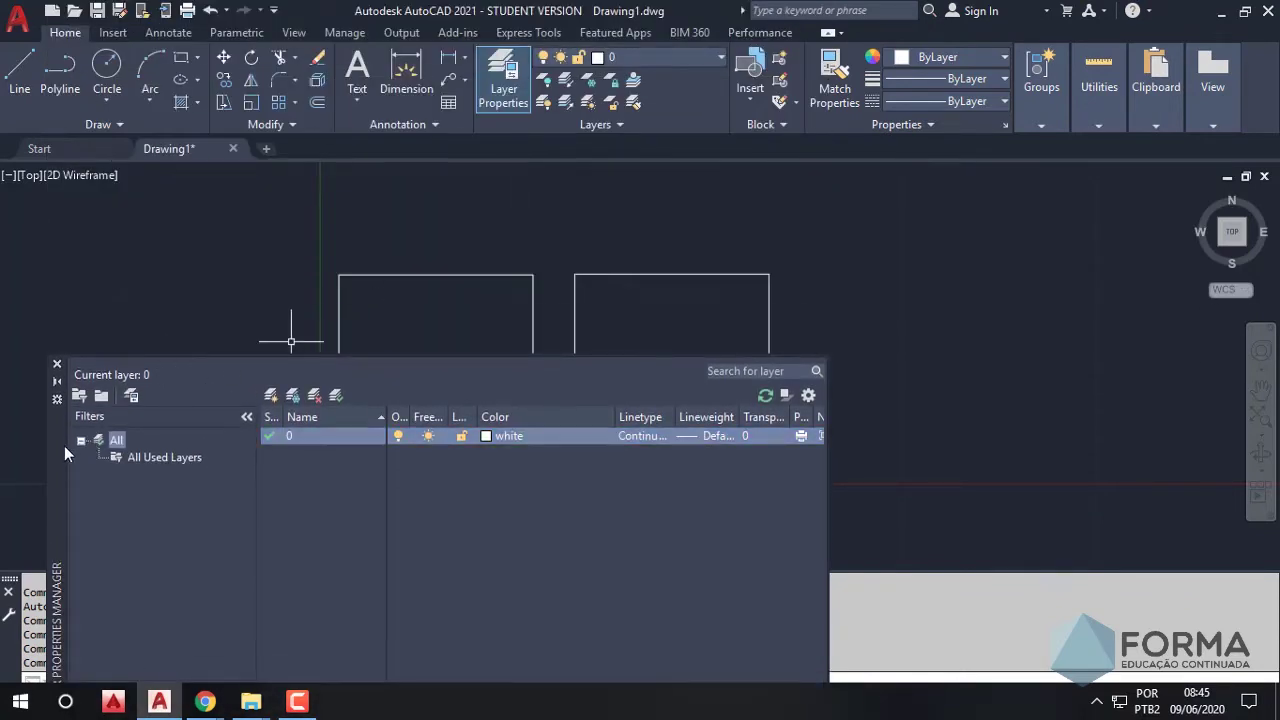
{"action": "left_click_drag", "start_coordinate": [64, 445], "coordinate": [227, 279]}
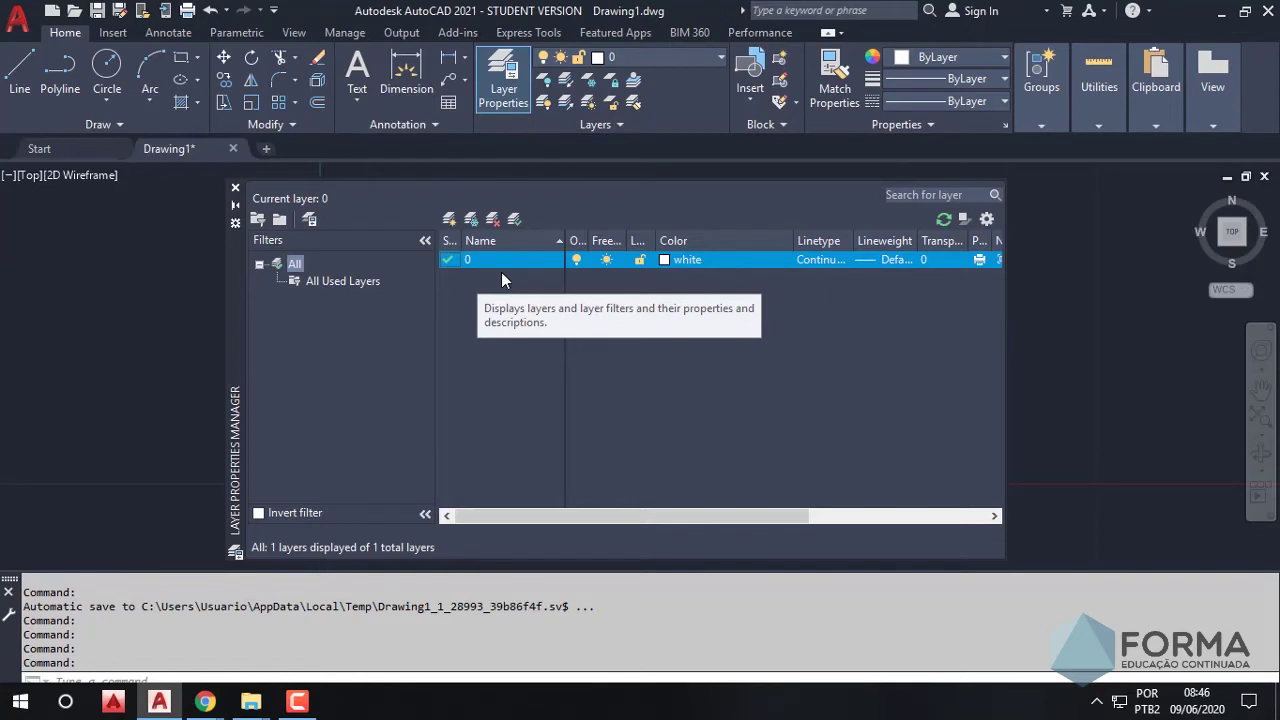
Create two new layers named PAREDE and PISO
{"action": "left_click", "coordinate": [449, 219]}
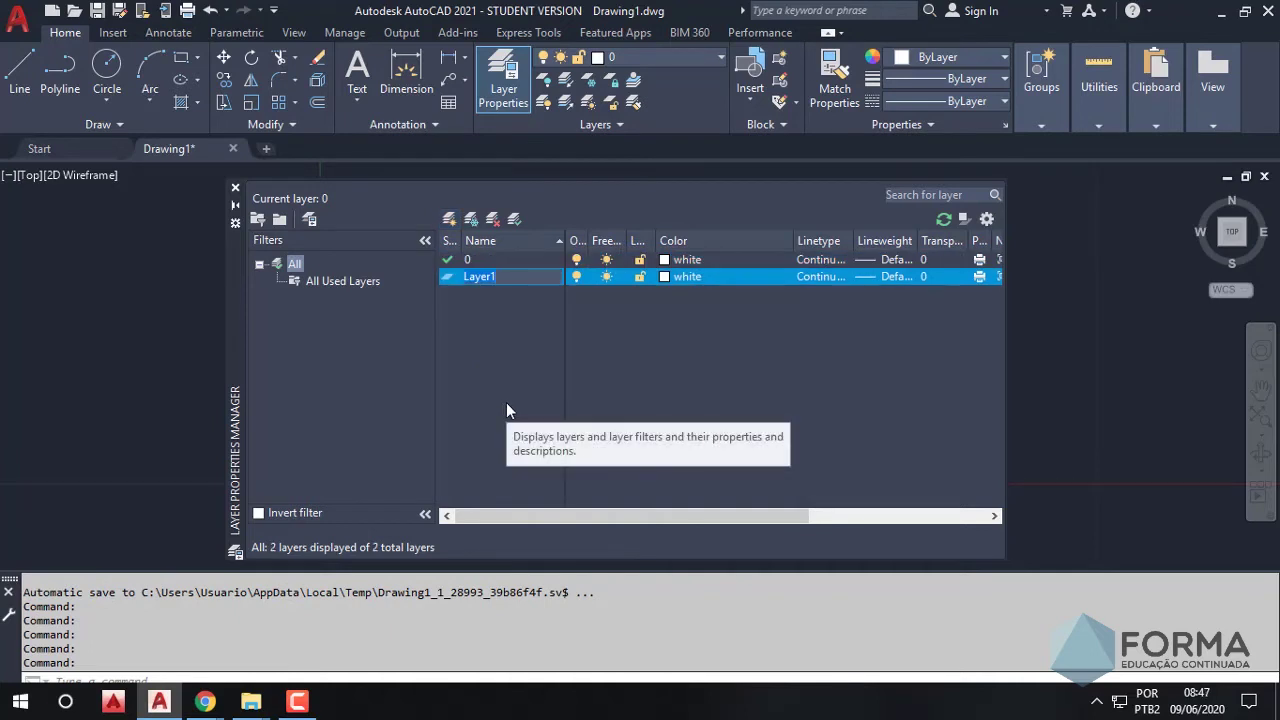
{"action": "type", "text": "PAREDE"}
{"action": "left_click", "coordinate": [449, 219]}
{"action": "type", "text": "PIS"}
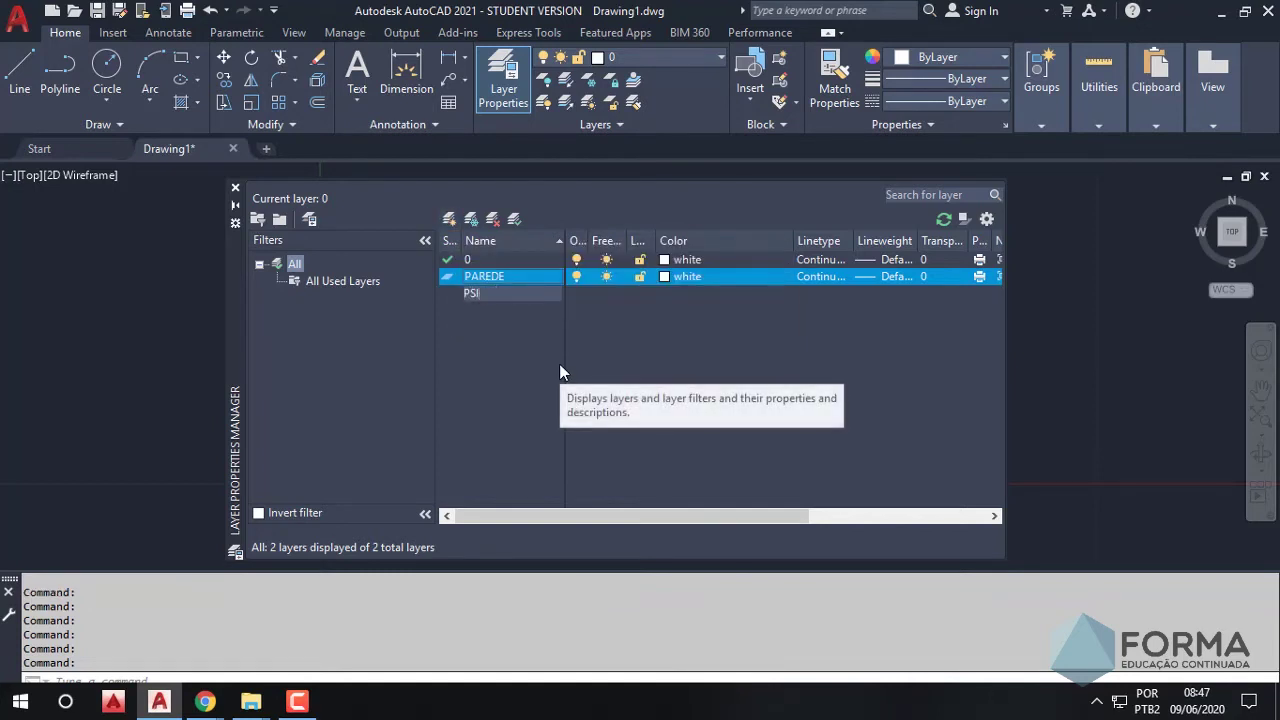
{"action": "type", "text": "O"}
{"action": "key", "text": "Return"}
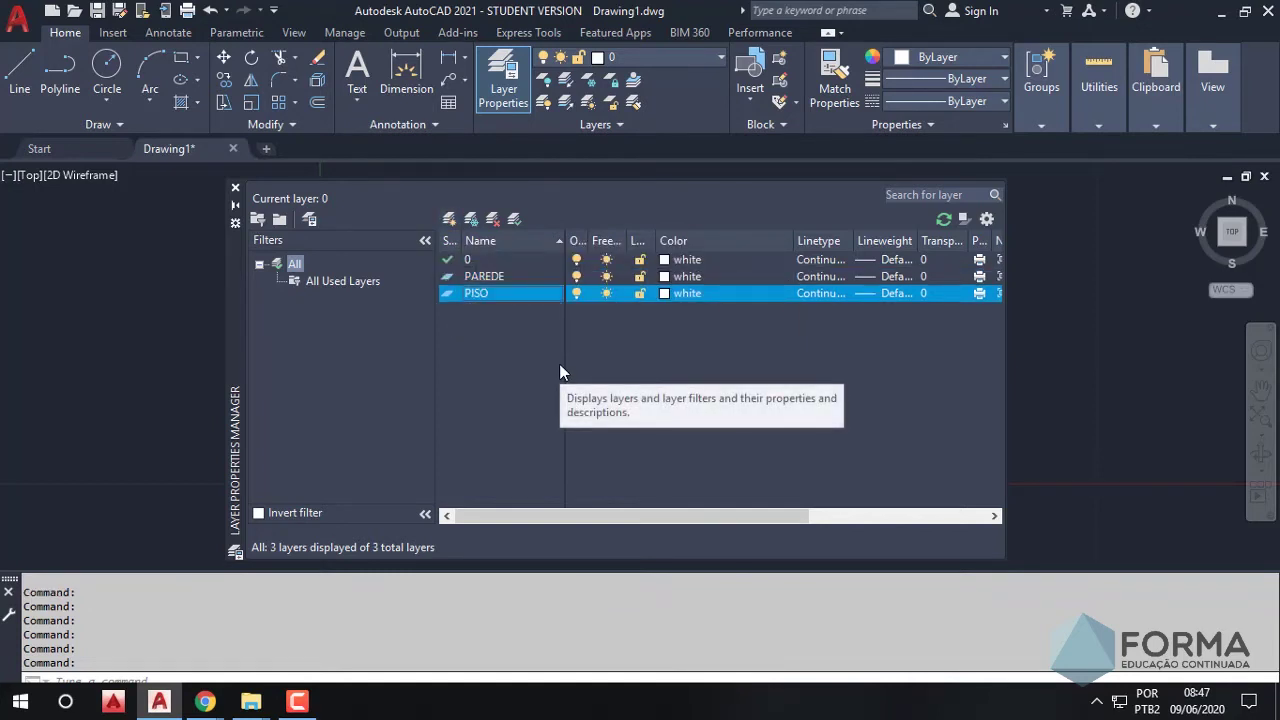
Add two more layers named PORTA and JANELA
{"action": "left_click", "coordinate": [449, 219]}
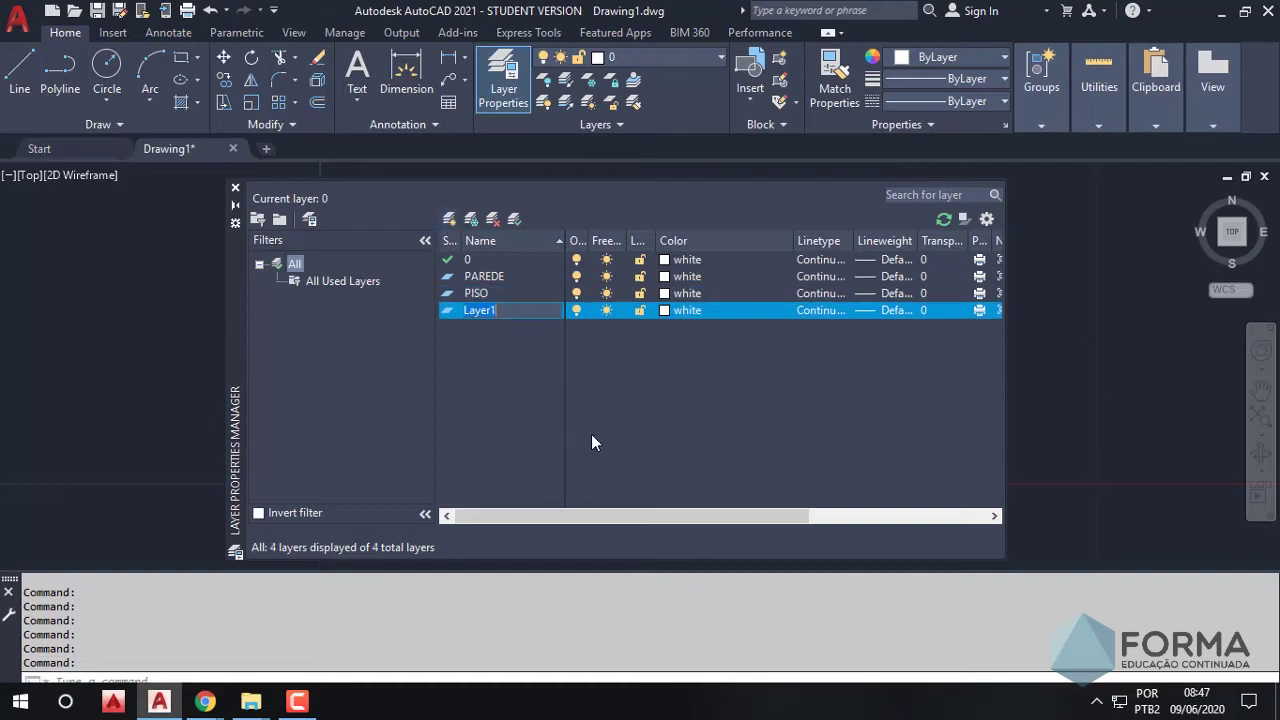
{"action": "type", "text": "PORTA"}
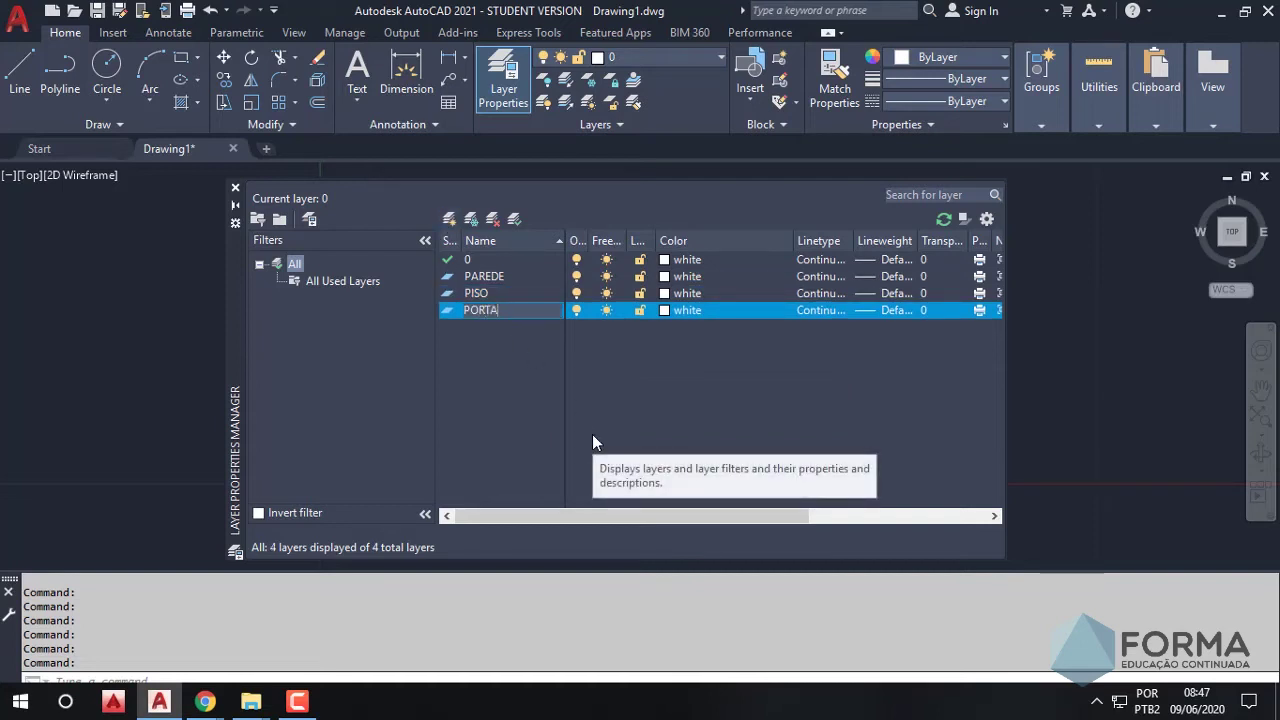
{"action": "key", "text": "Return"}
{"action": "left_click", "coordinate": [452, 219]}
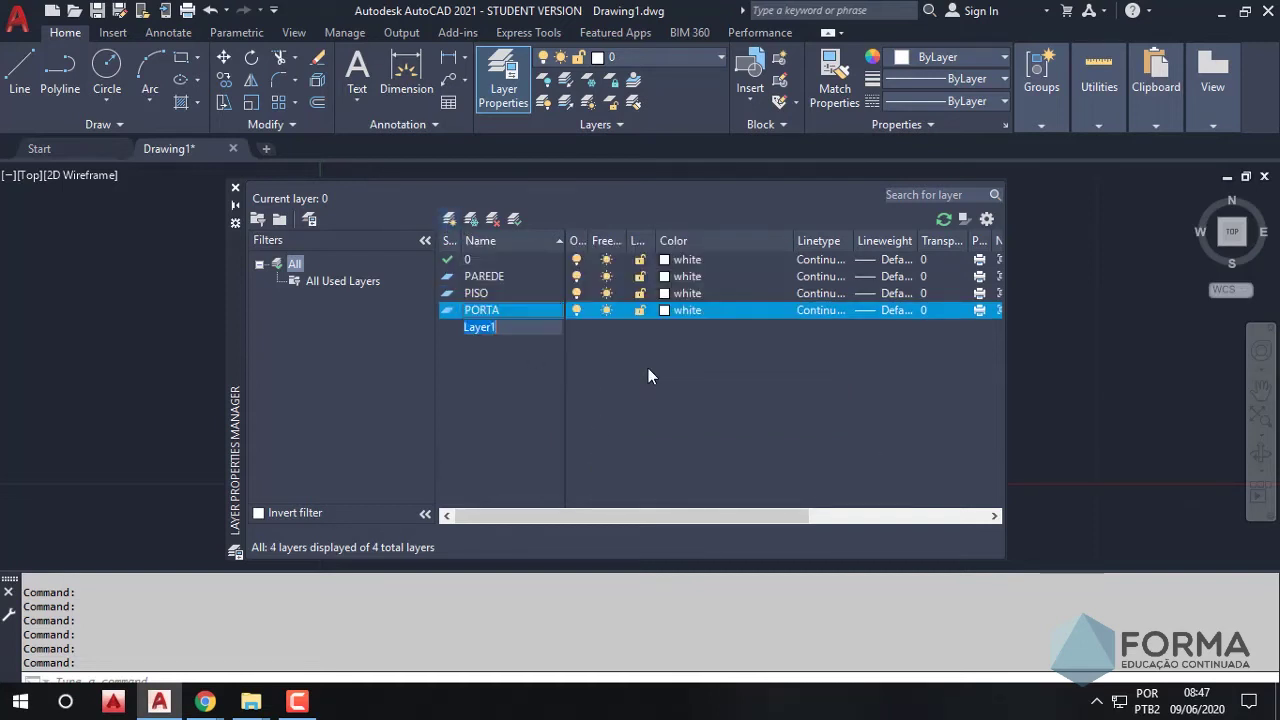
{"action": "type", "text": "JANELA"}
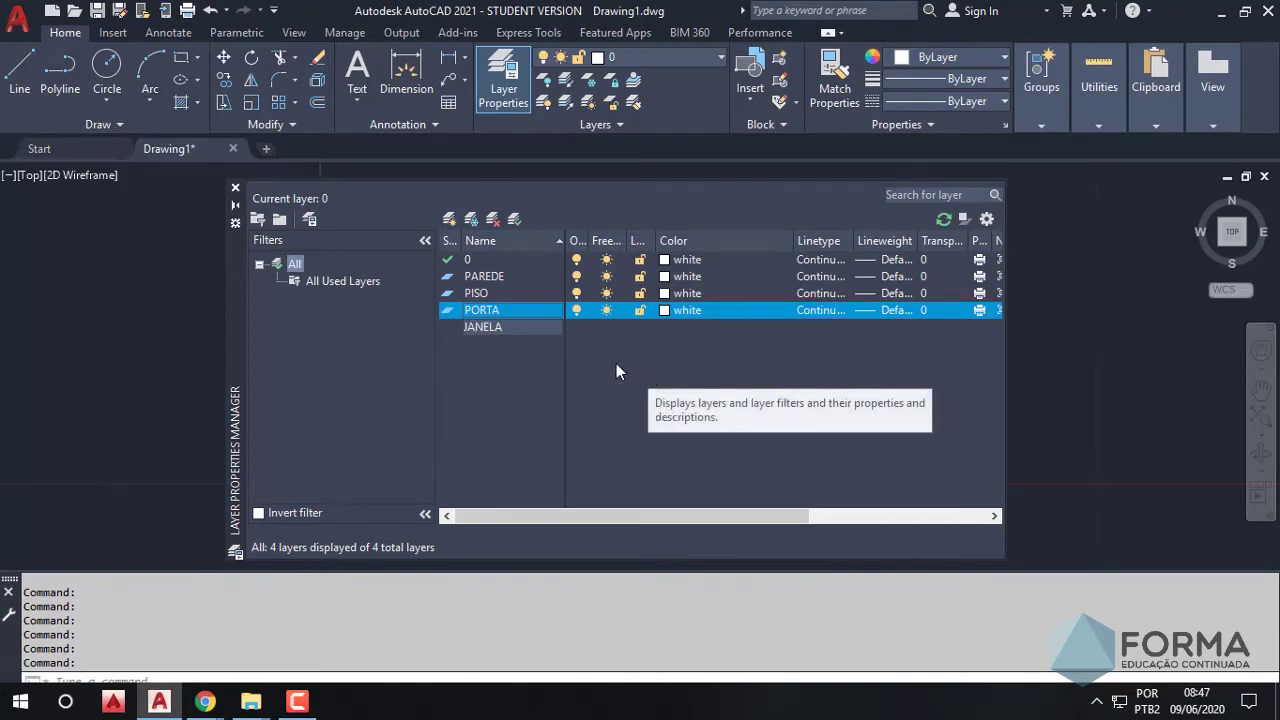
{"action": "key", "text": "Return"}
Add a fifth new layer named ESTRUTURA to the layer list
{"action": "left_click", "coordinate": [452, 220]}
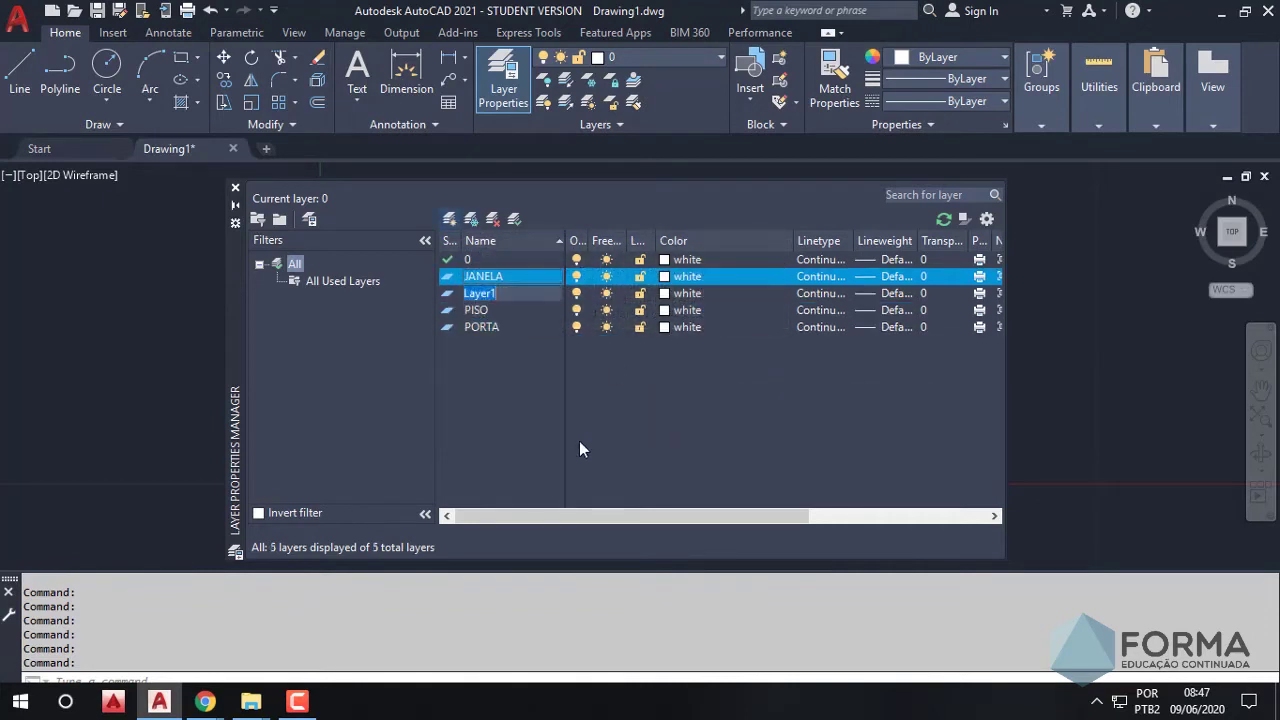
{"action": "type", "text": "ESTRUTURA"}
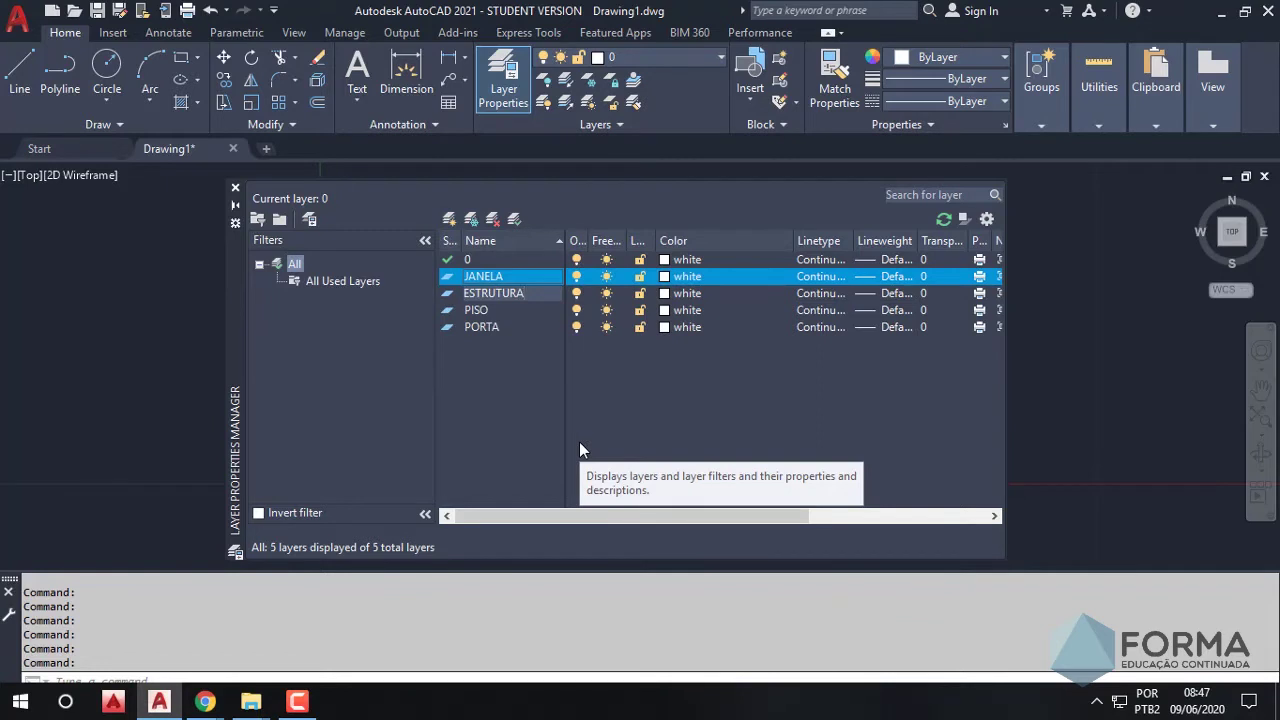
{"action": "left_click", "coordinate": [477, 384]}
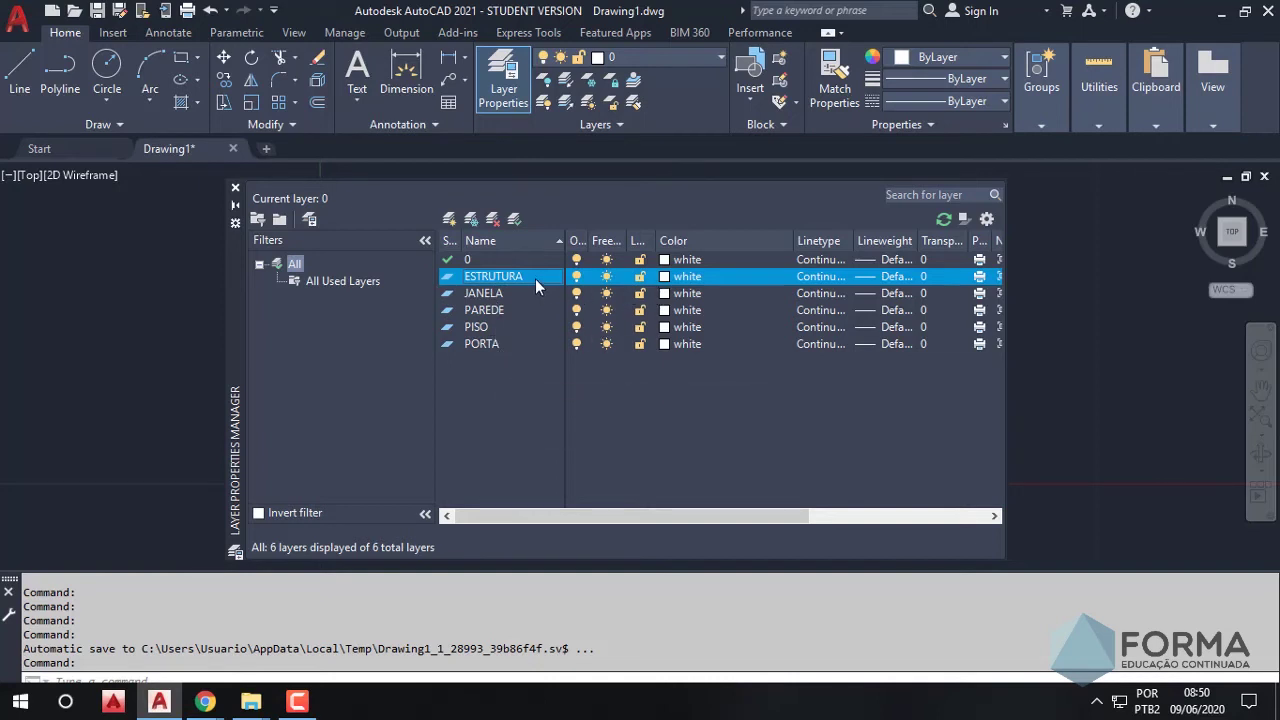
Set the colour of layer ESTRUTURA to blue and the colour of layer JANELA to yellow
{"action": "left_click", "coordinate": [665, 279]}
{"action": "left_click_drag", "start_coordinate": [366, 178], "coordinate": [660, 194]}
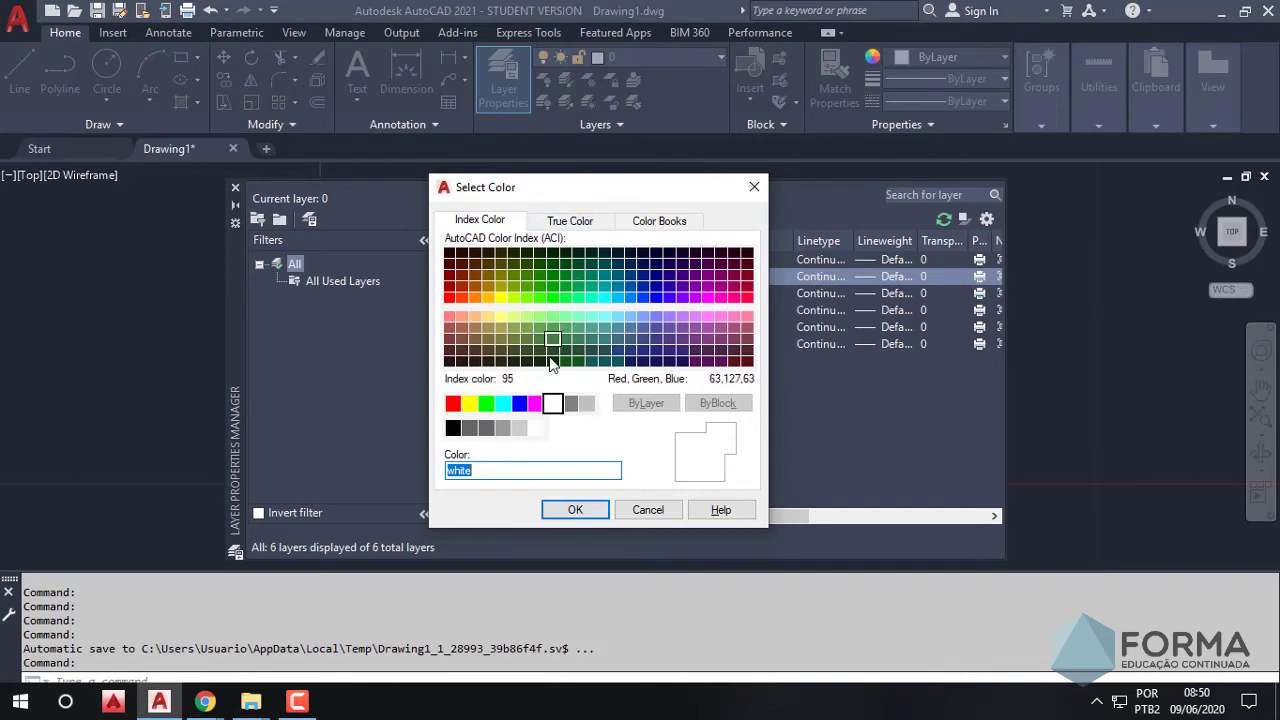
{"action": "left_click", "coordinate": [520, 405]}
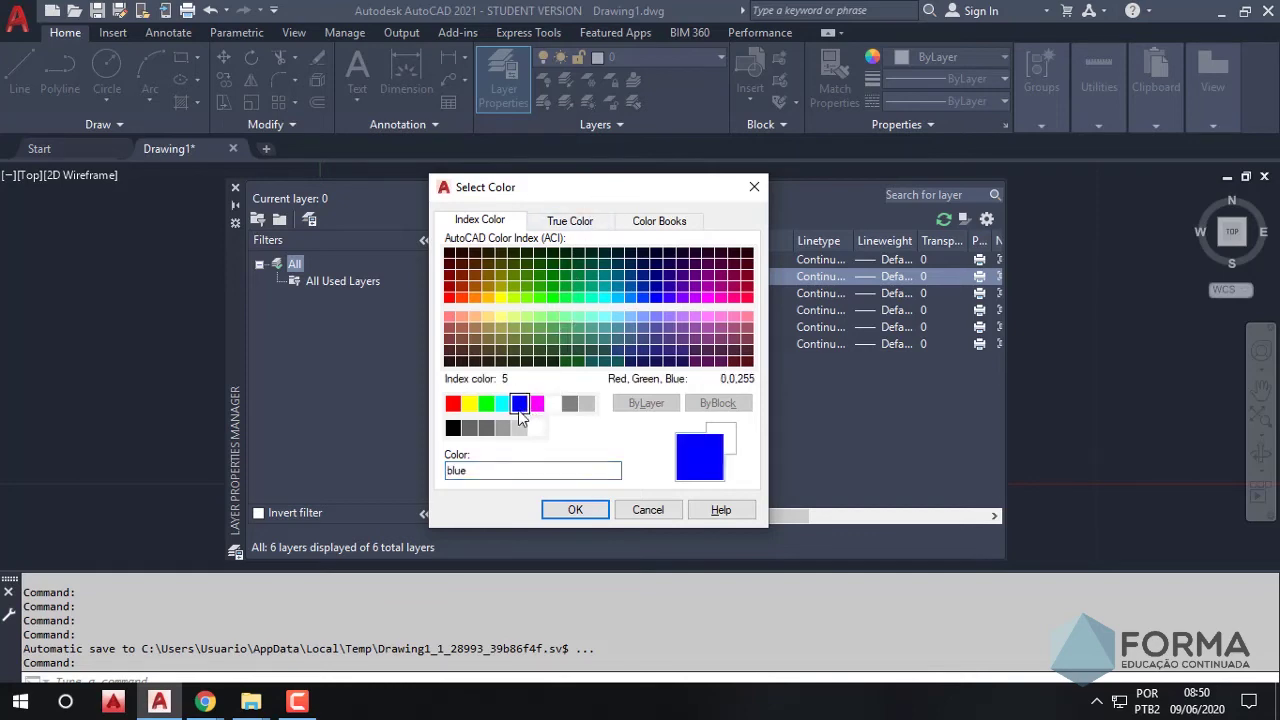
{"action": "left_click", "coordinate": [565, 511]}
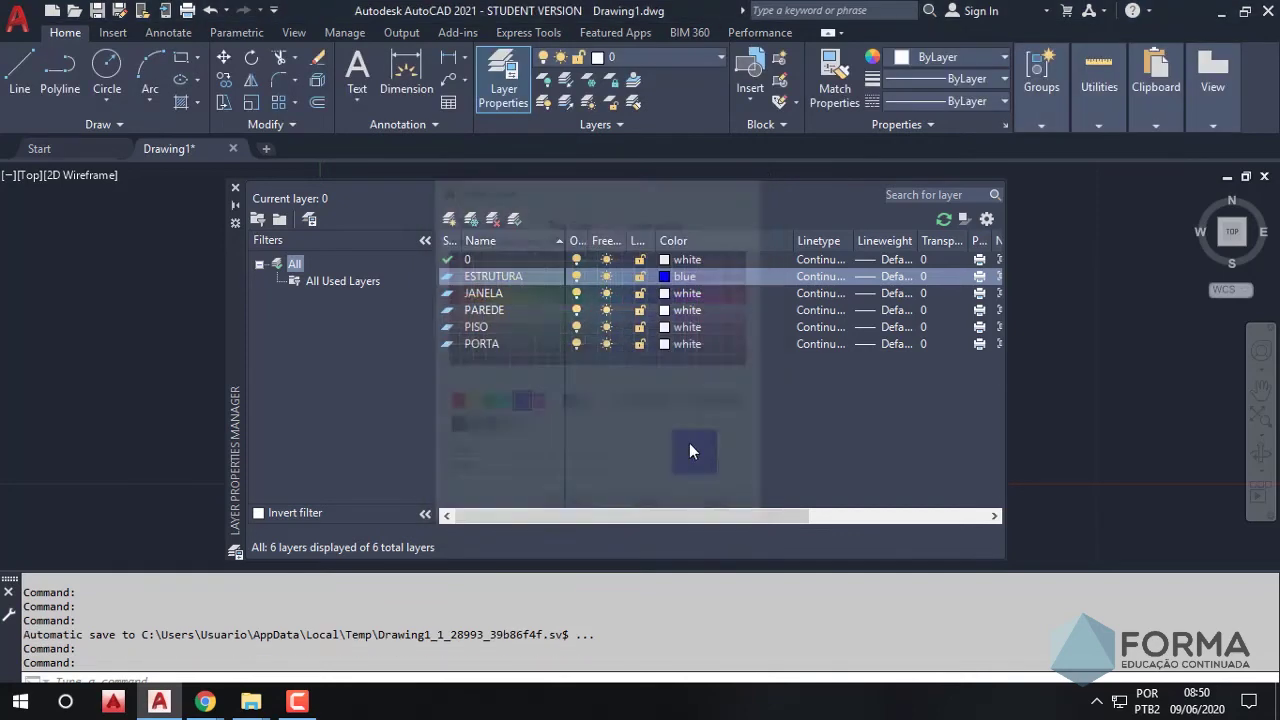
{"action": "left_click", "coordinate": [667, 294]}
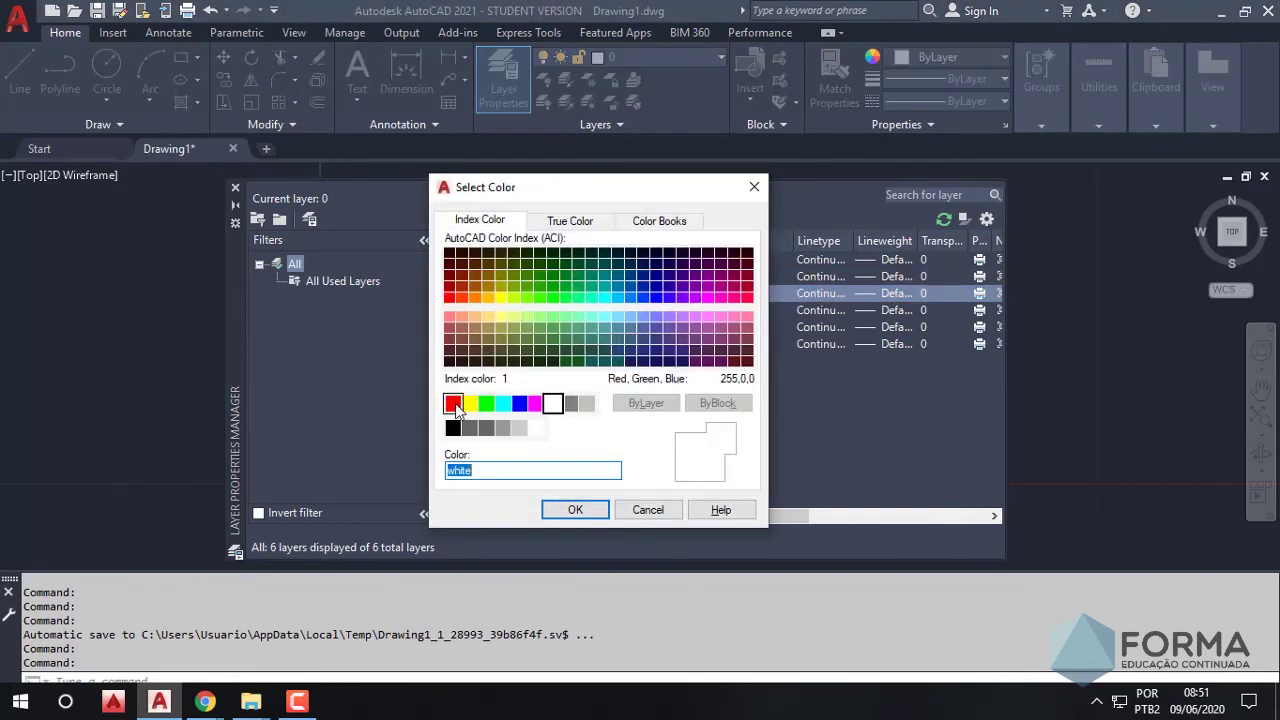
{"action": "left_click", "coordinate": [467, 404]}
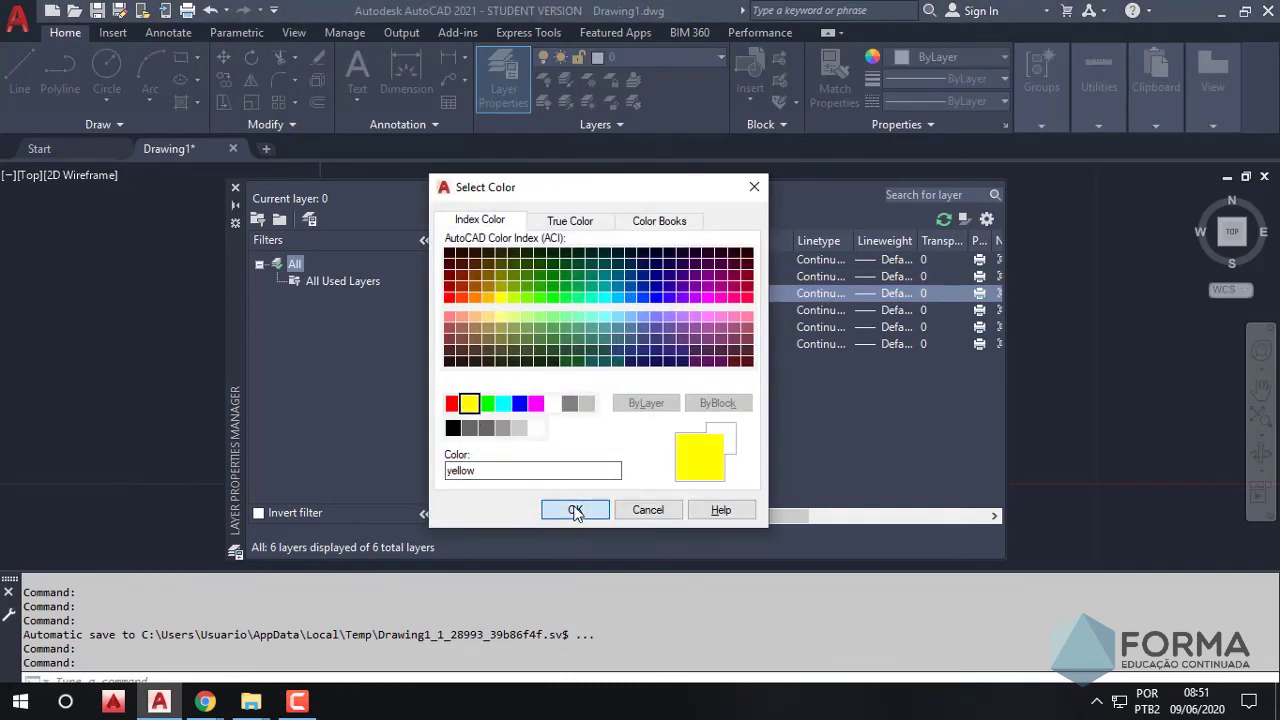
{"action": "left_click", "coordinate": [575, 511]}
Set the colour of layer PAREDE to cyan and the colour of layer PISO to red
{"action": "left_click", "coordinate": [664, 310]}
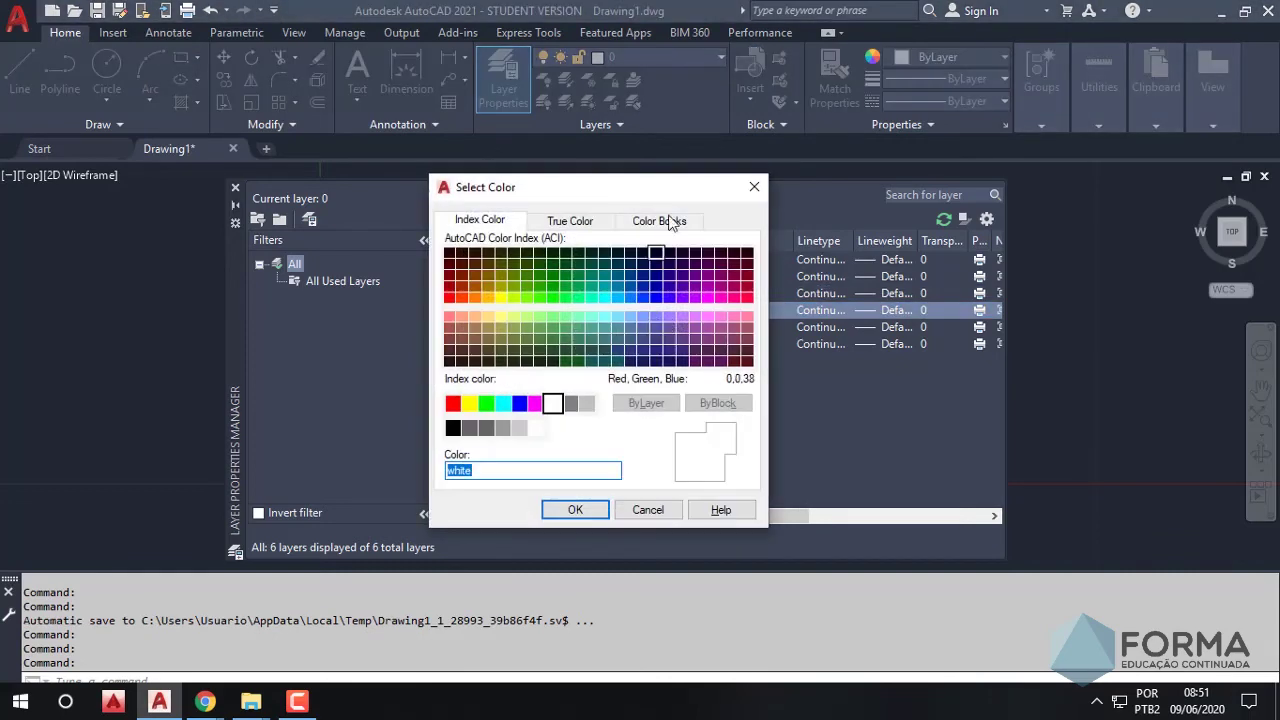
{"action": "left_click", "coordinate": [753, 190]}
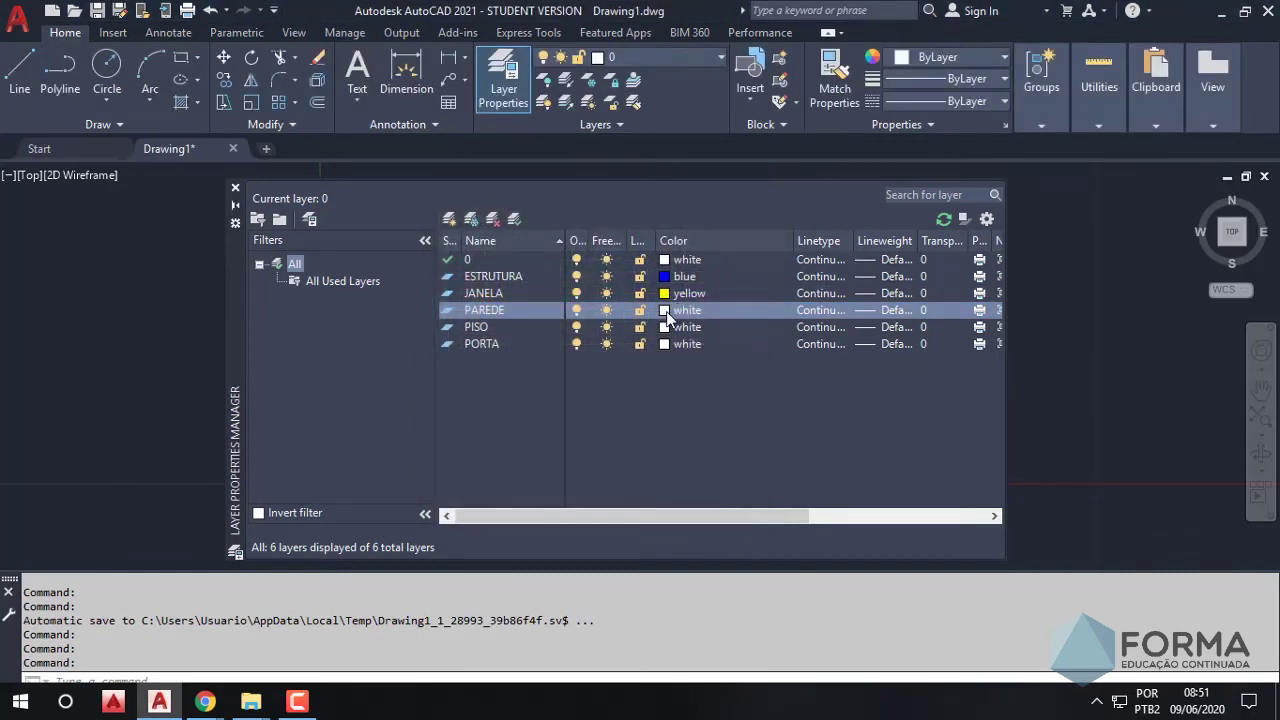
{"action": "left_click", "coordinate": [667, 310]}
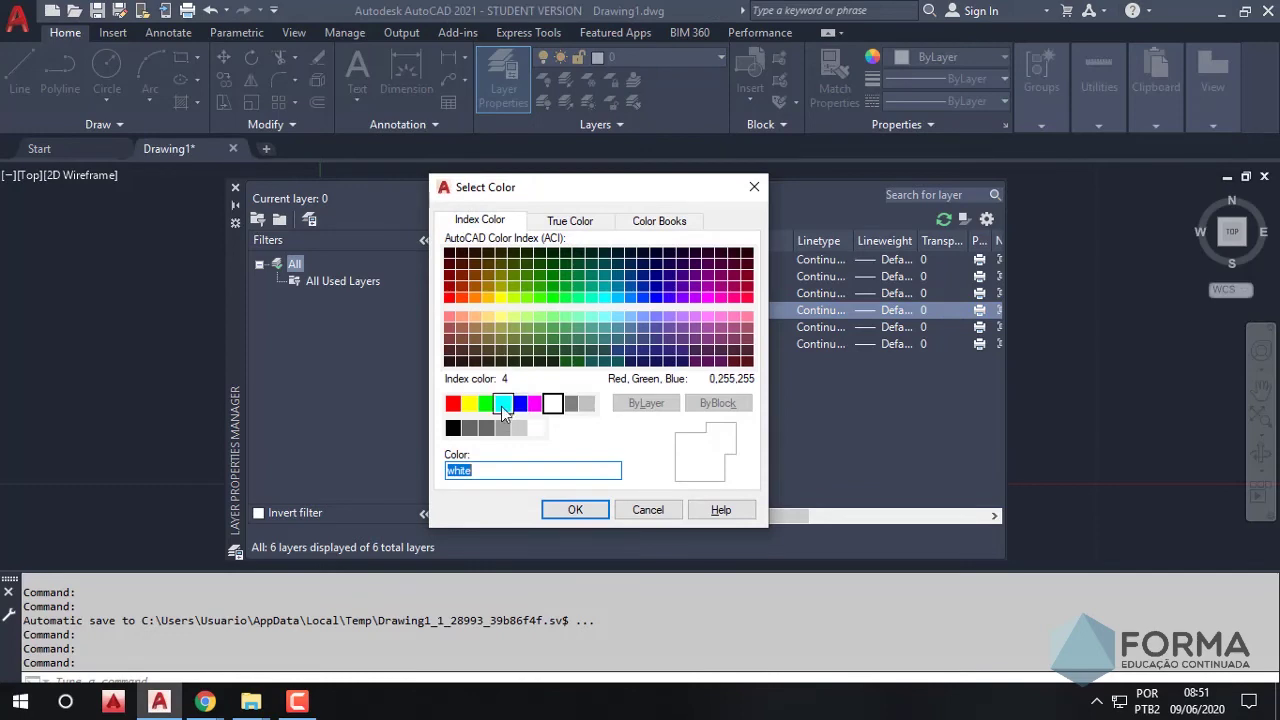
{"action": "left_click", "coordinate": [503, 404]}
{"action": "left_click", "coordinate": [573, 510]}
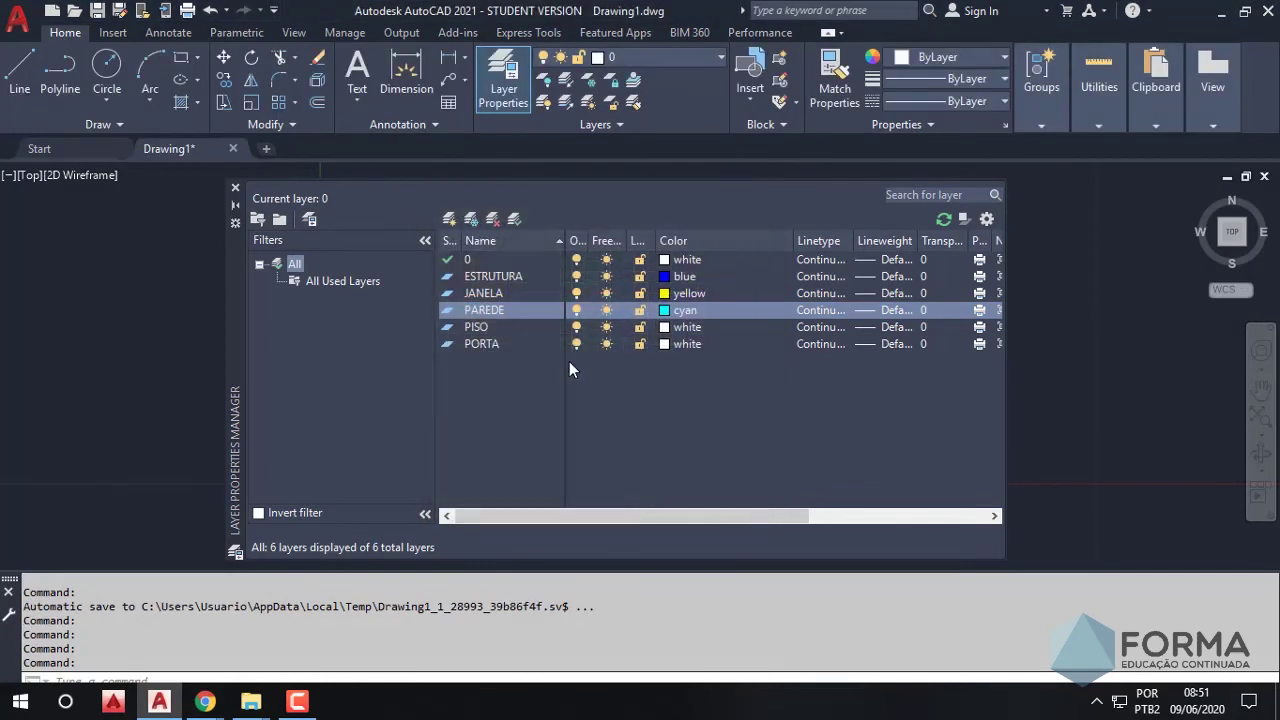
{"action": "left_click", "coordinate": [665, 328]}
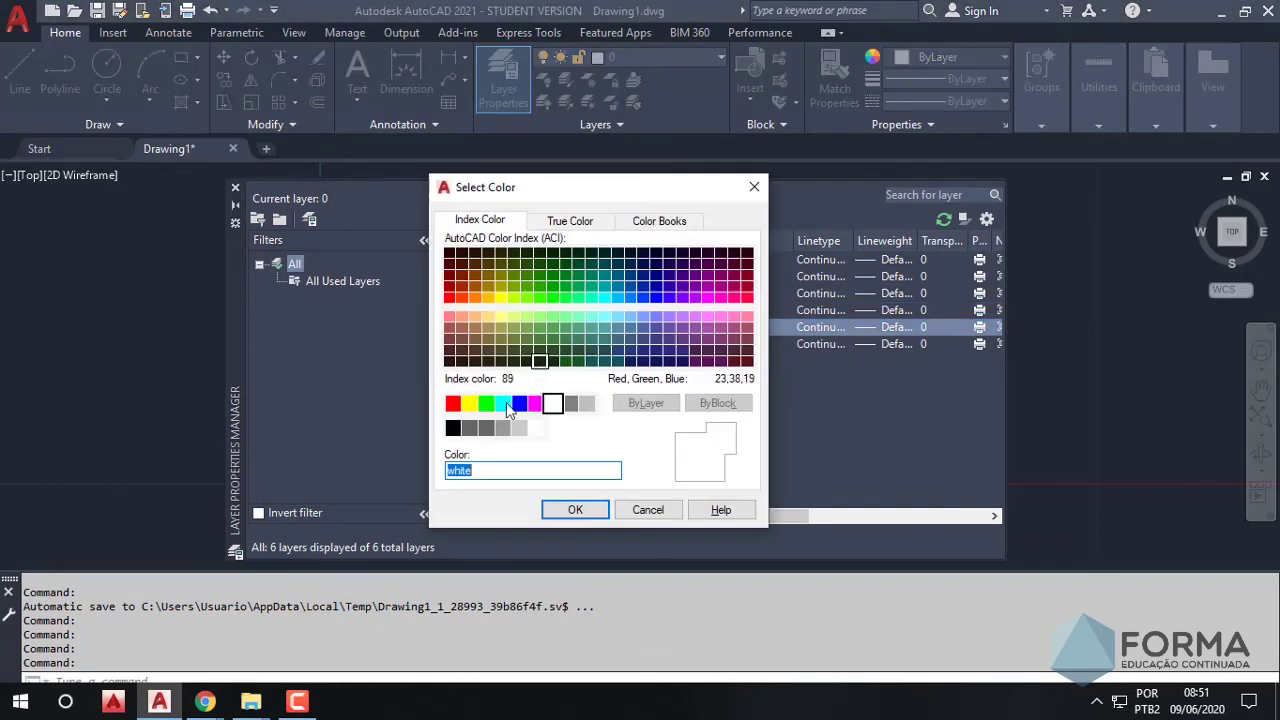
{"action": "left_click", "coordinate": [453, 403]}
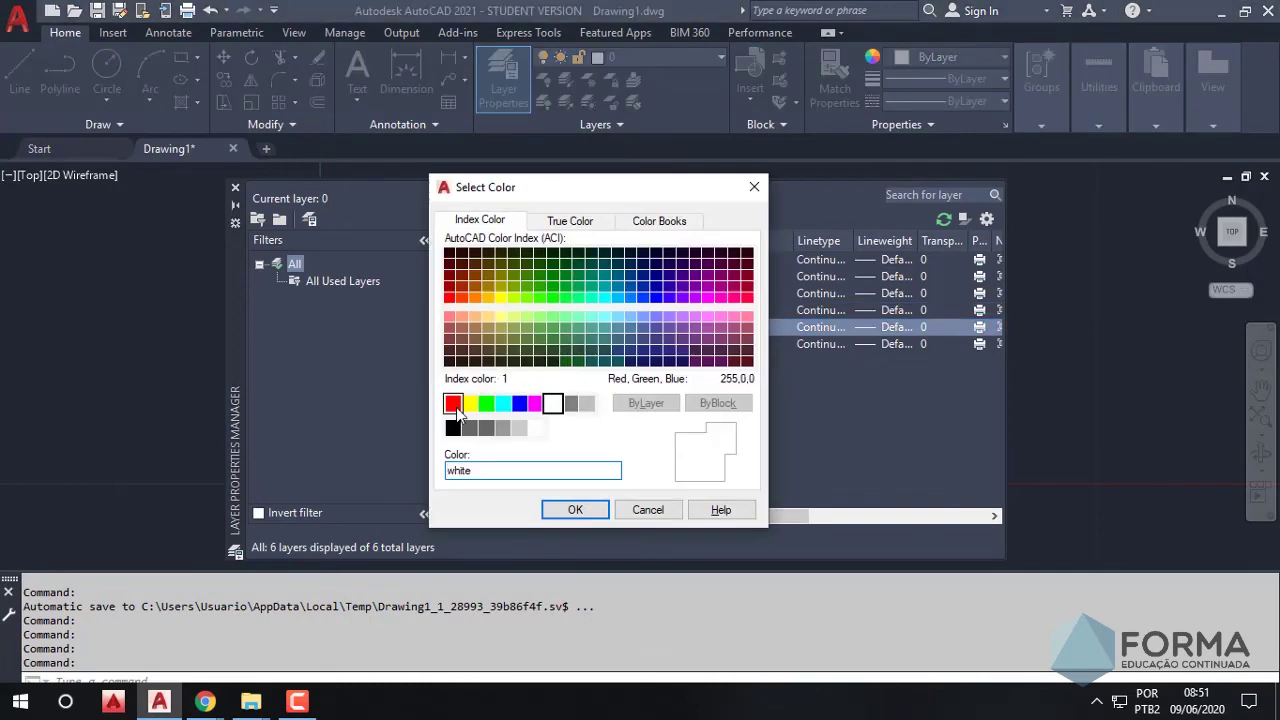
{"action": "left_click", "coordinate": [578, 514]}
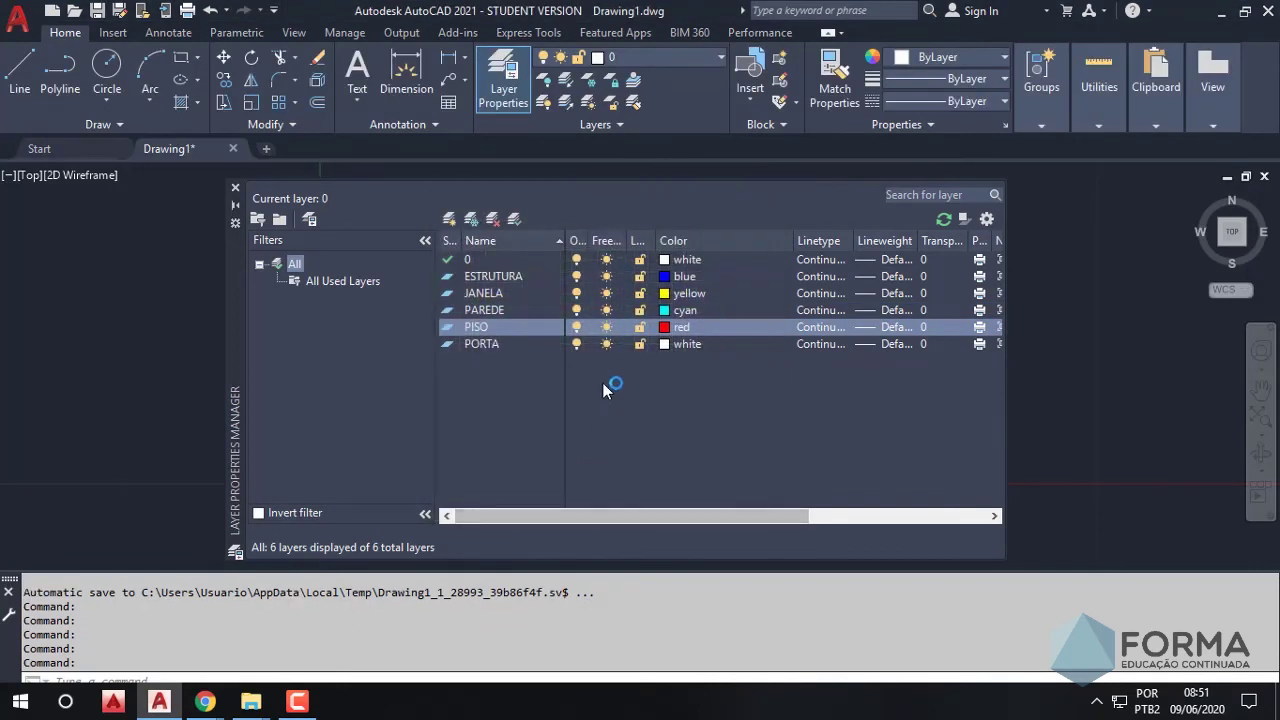
Set the colour of layer PORTA to yellow and close the Layer Properties Manager
{"action": "left_click", "coordinate": [665, 344]}
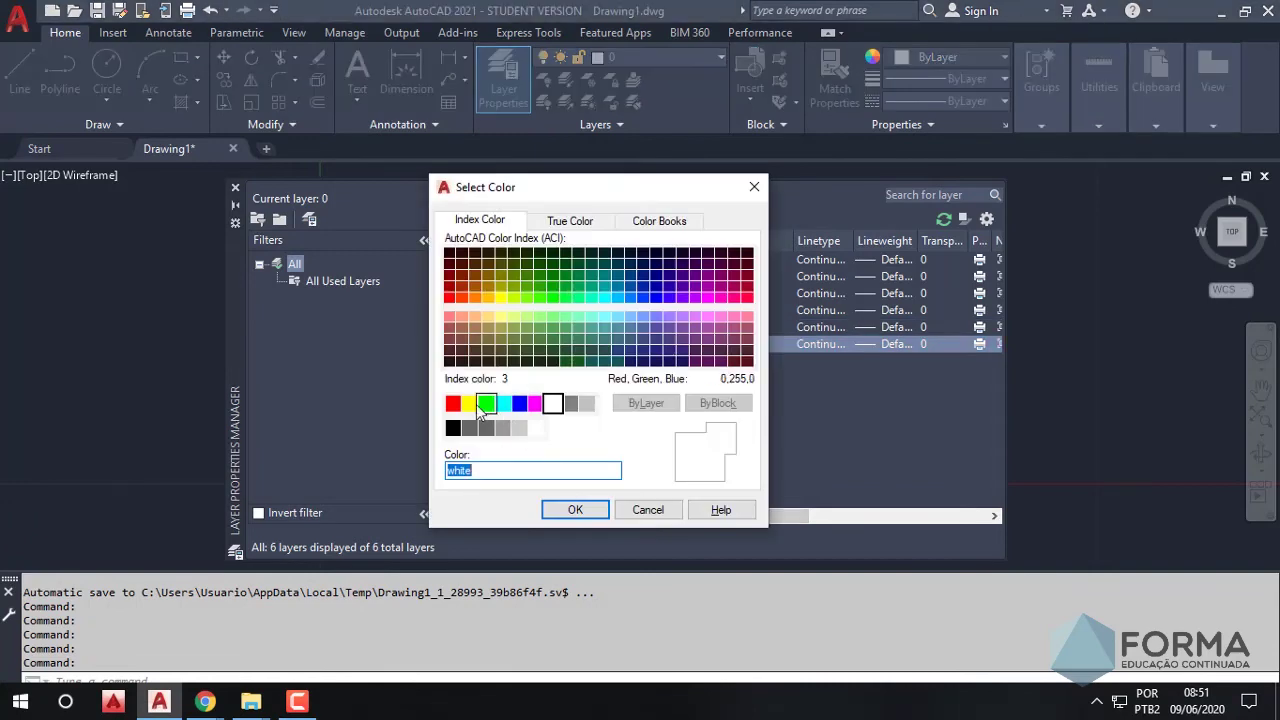
{"action": "left_click", "coordinate": [469, 403]}
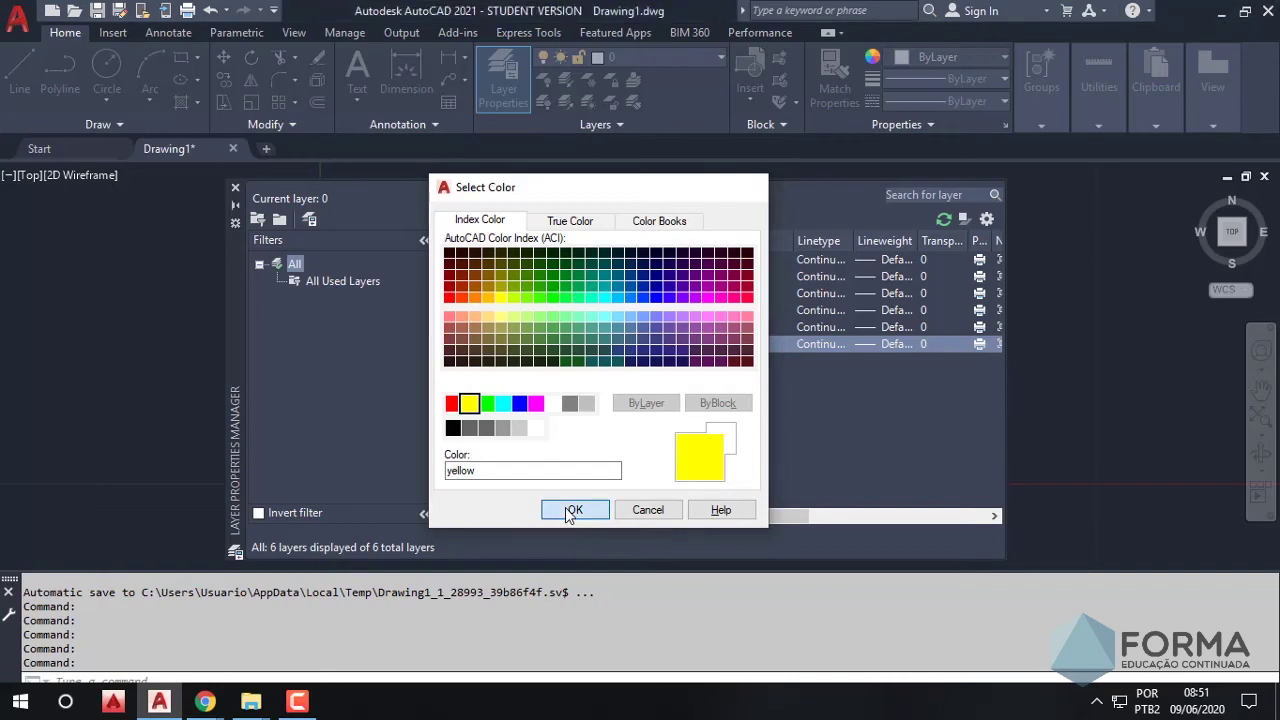
{"action": "left_click", "coordinate": [572, 511]}
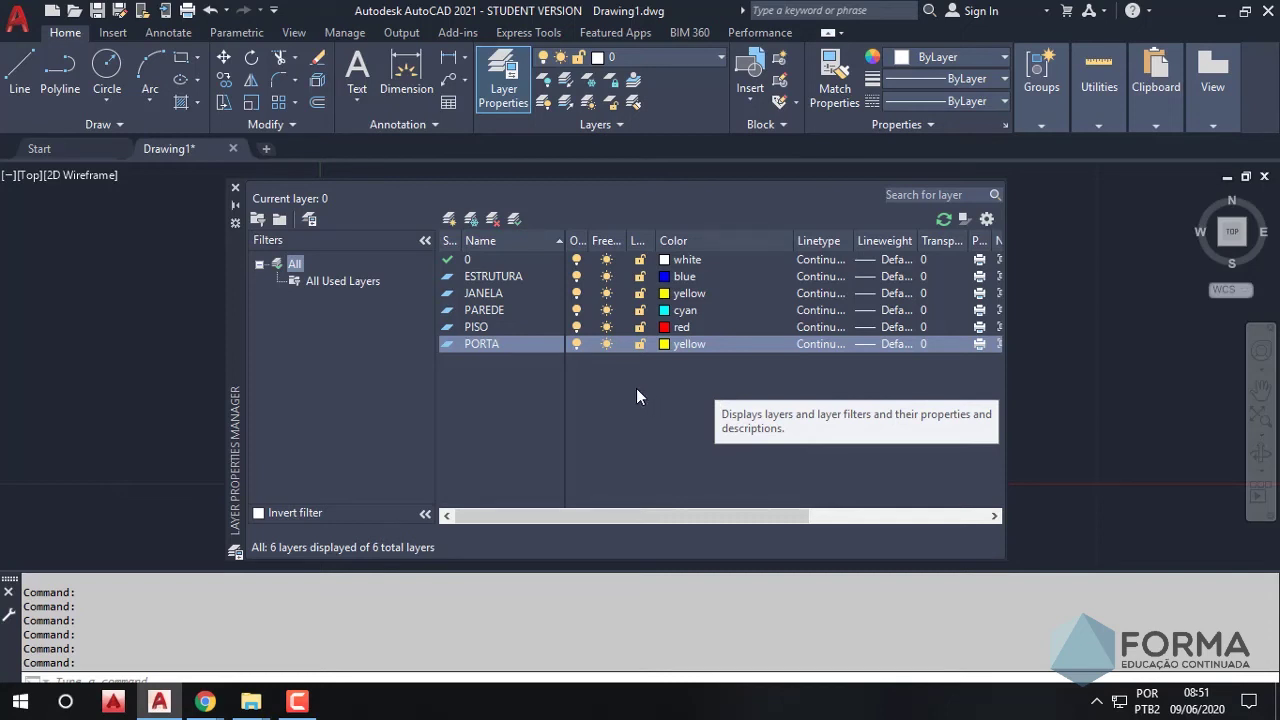
{"action": "left_click", "coordinate": [236, 190]}
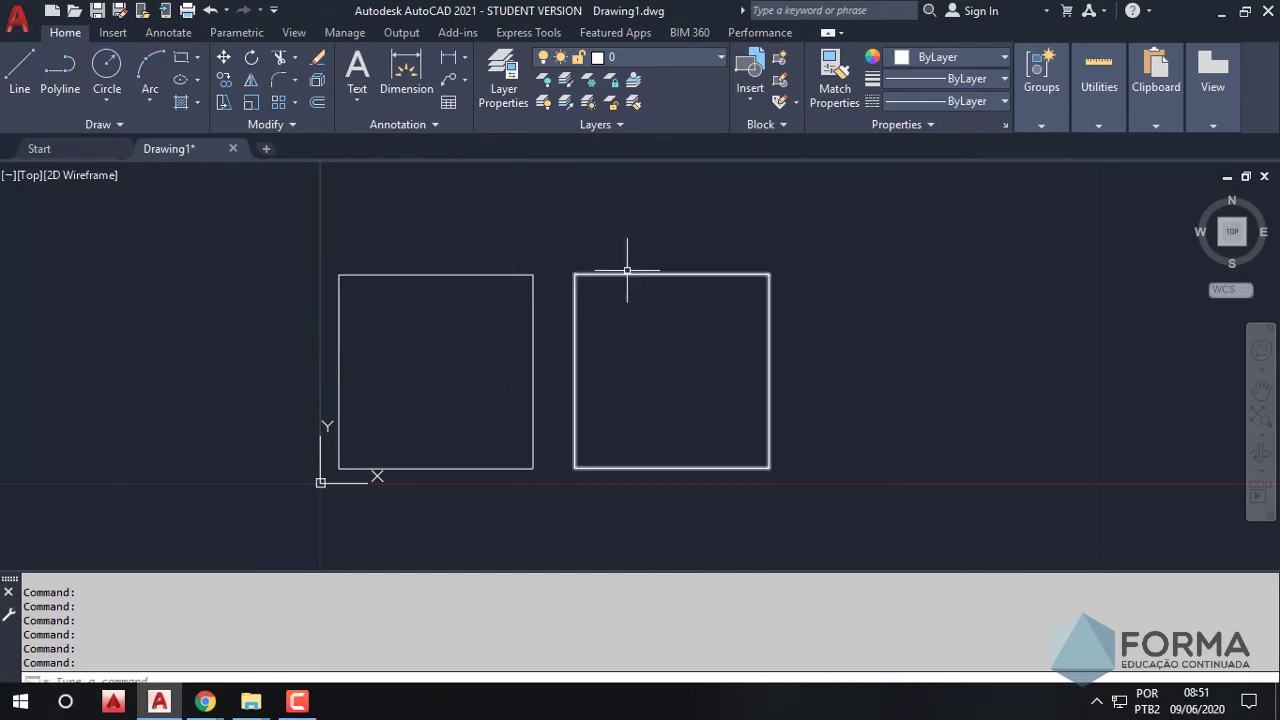
Assign the left square, nearest the origin, to the PAREDE layer and clear the selection
{"action": "left_click", "coordinate": [556, 247]}
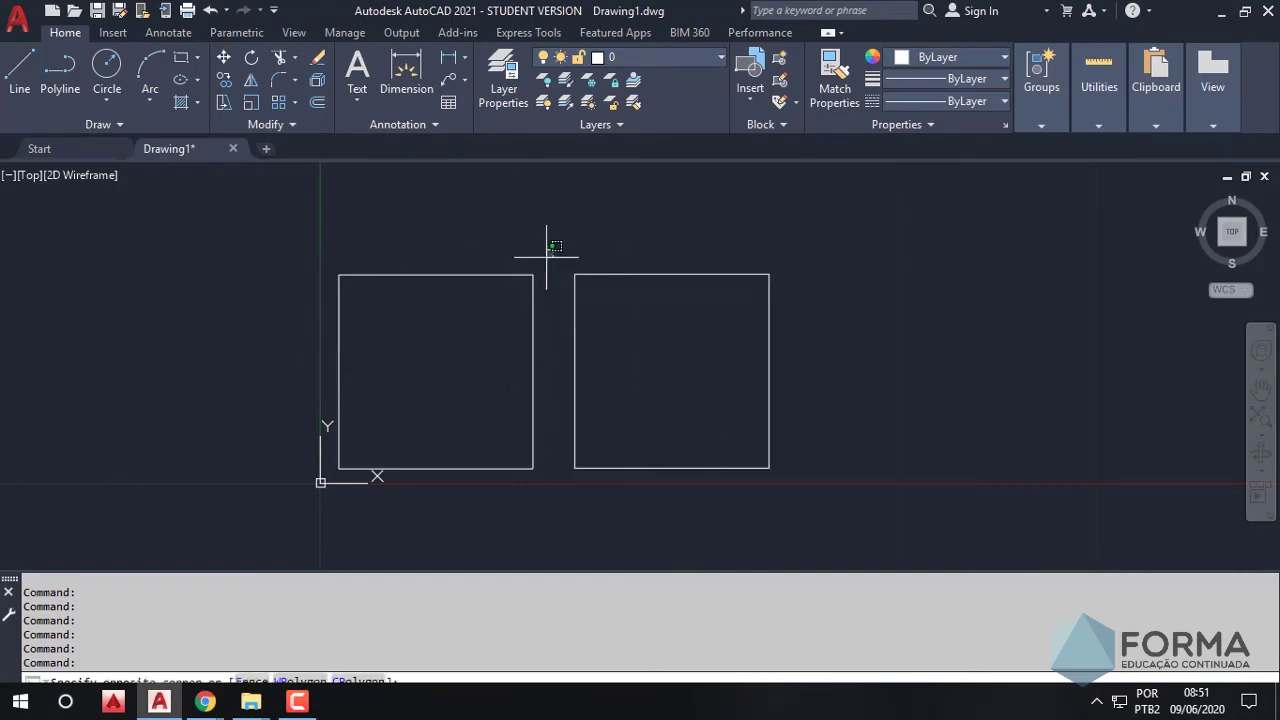
{"action": "left_click", "coordinate": [281, 511]}
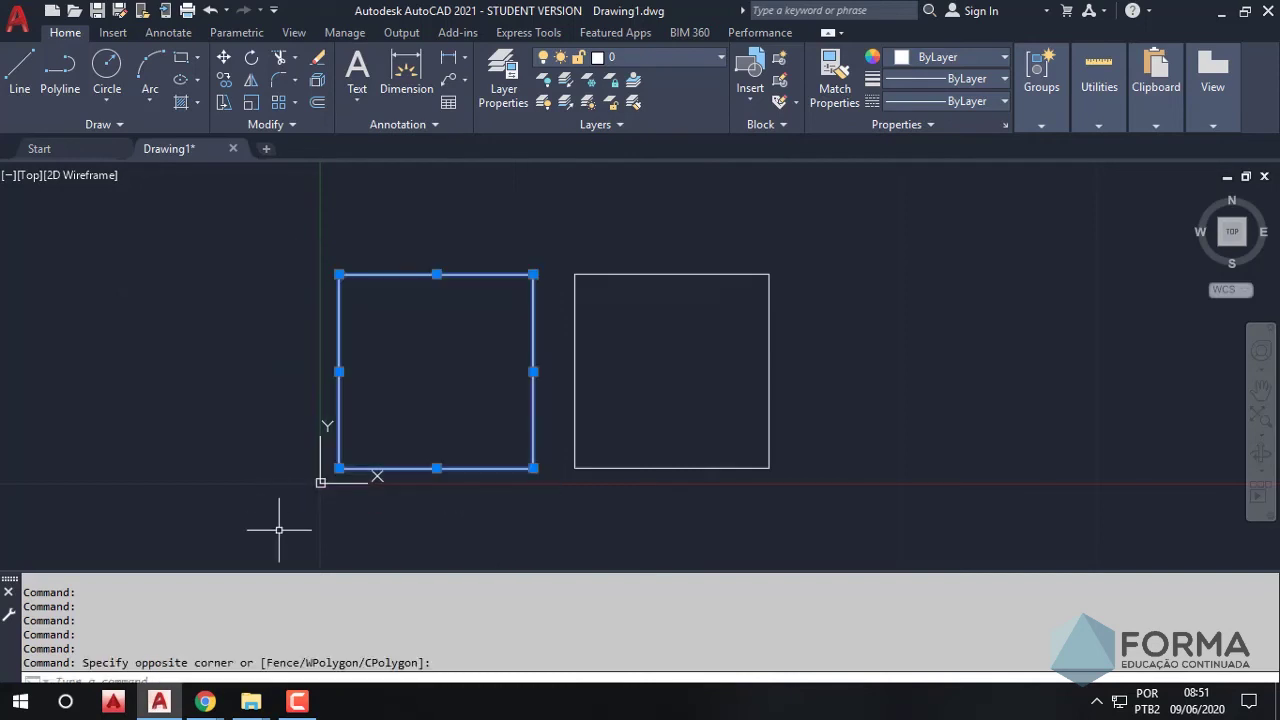
{"action": "left_click", "coordinate": [631, 62]}
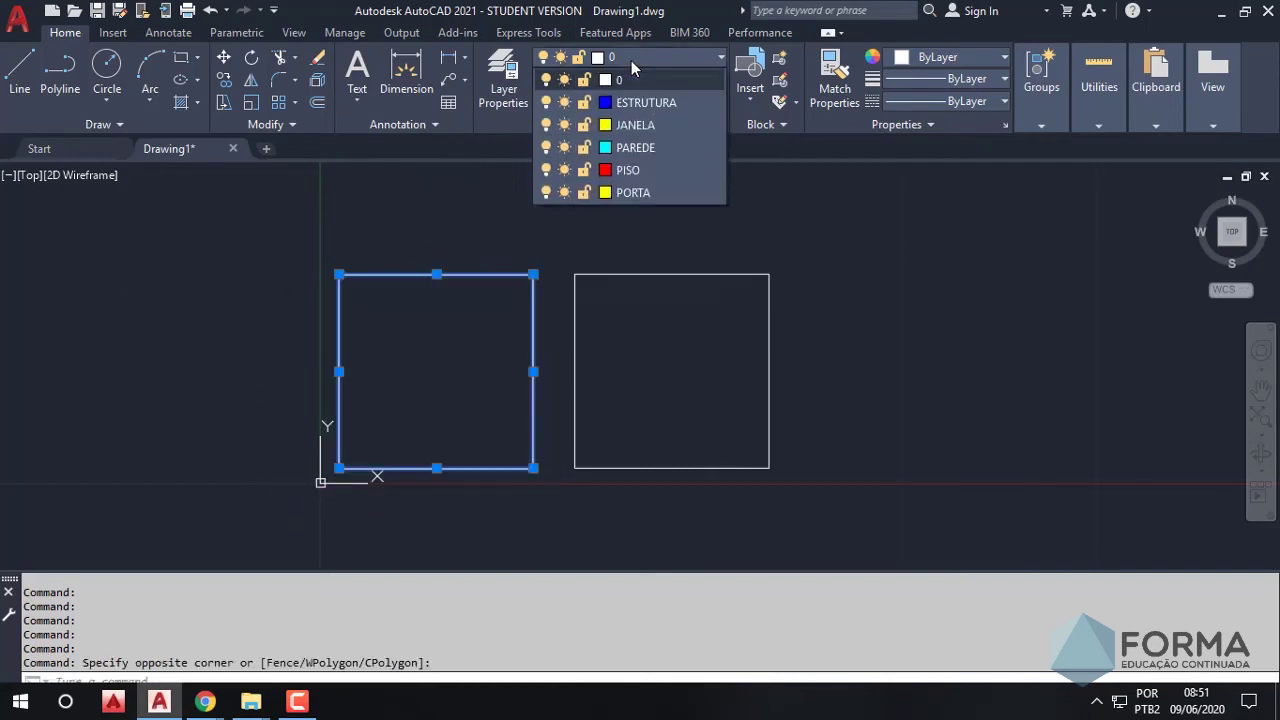
{"action": "left_click", "coordinate": [645, 150]}
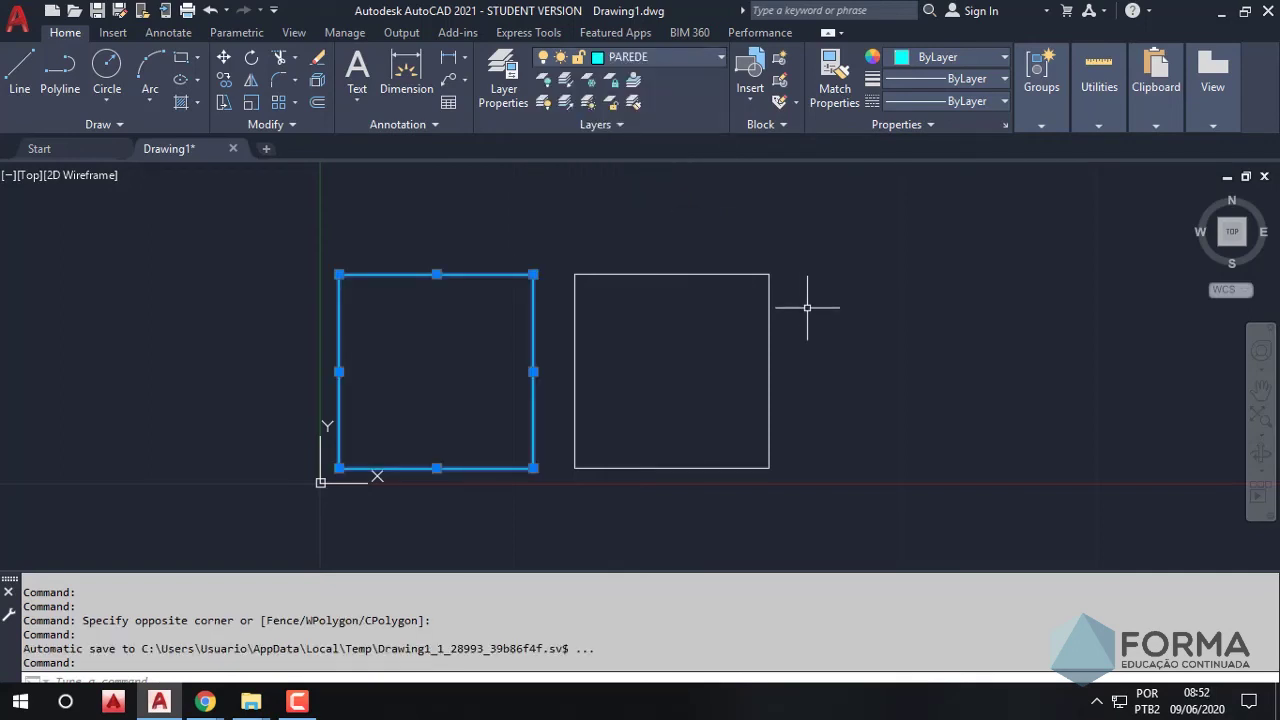
{"action": "key", "text": "Escape"}
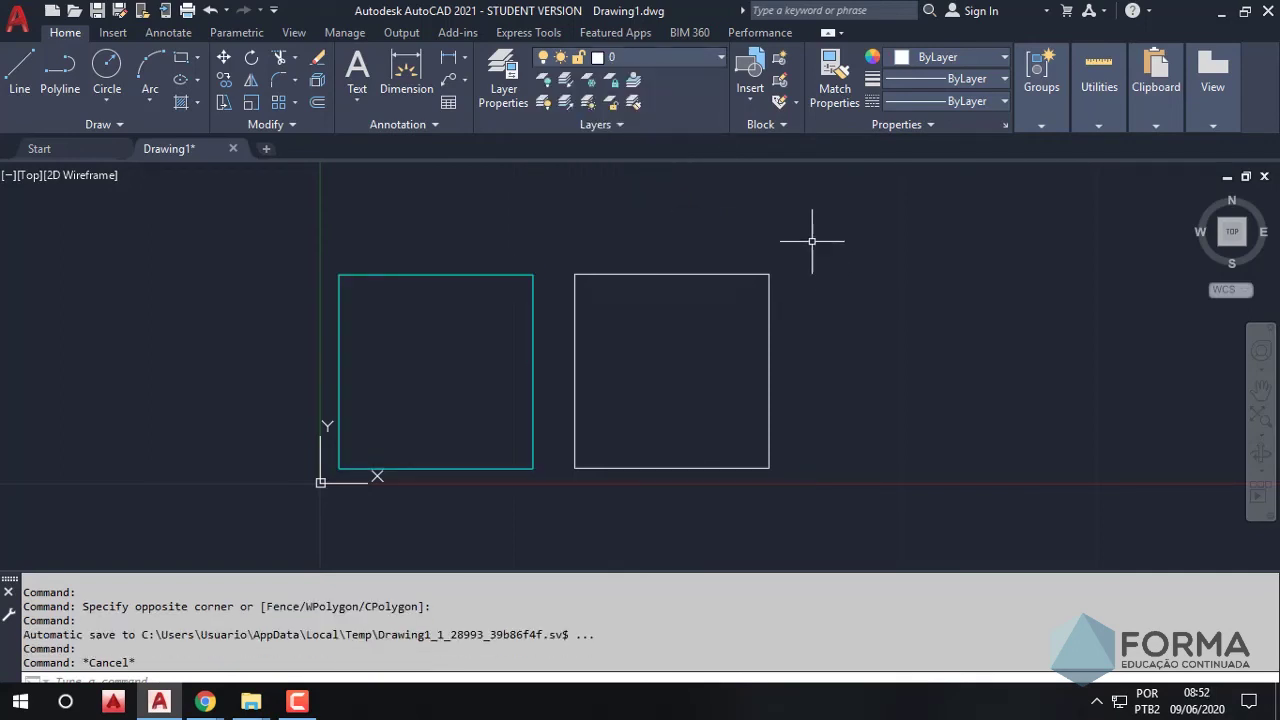
Assign the right square, still on layer 0, to the ESTRUTURA layer and clear the selection
{"action": "left_click", "coordinate": [760, 274]}
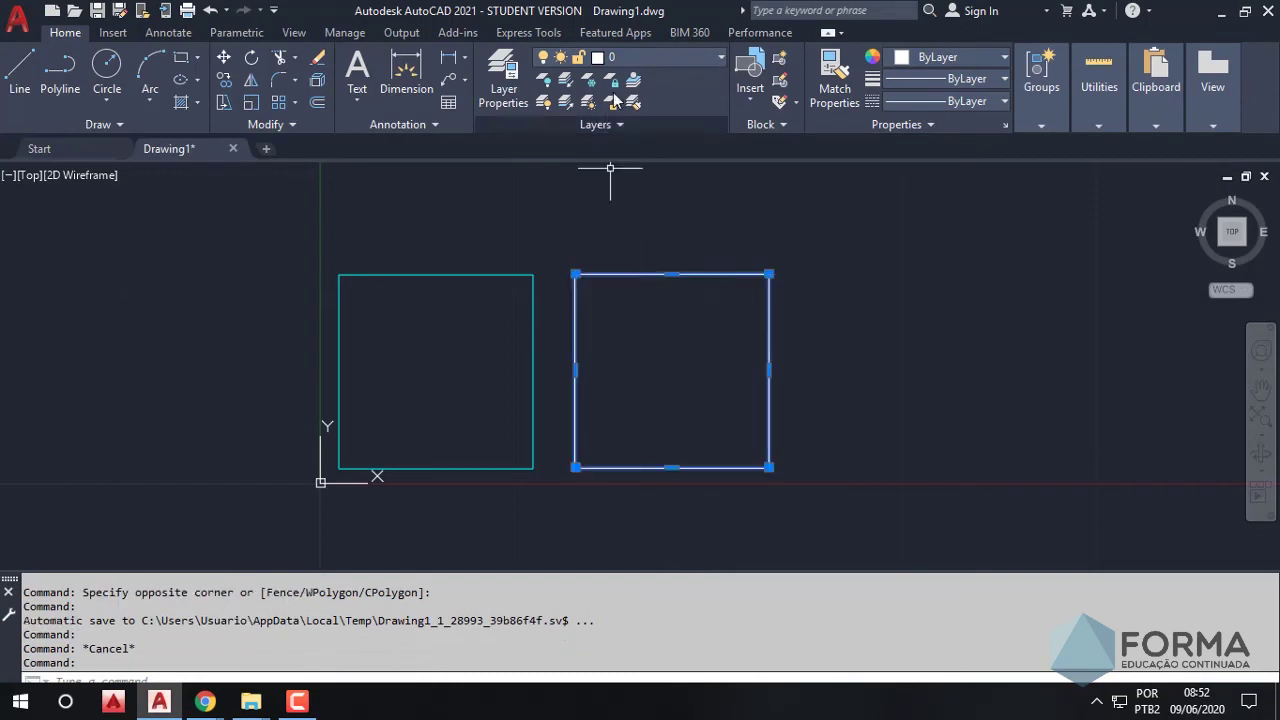
{"action": "left_click", "coordinate": [645, 60]}
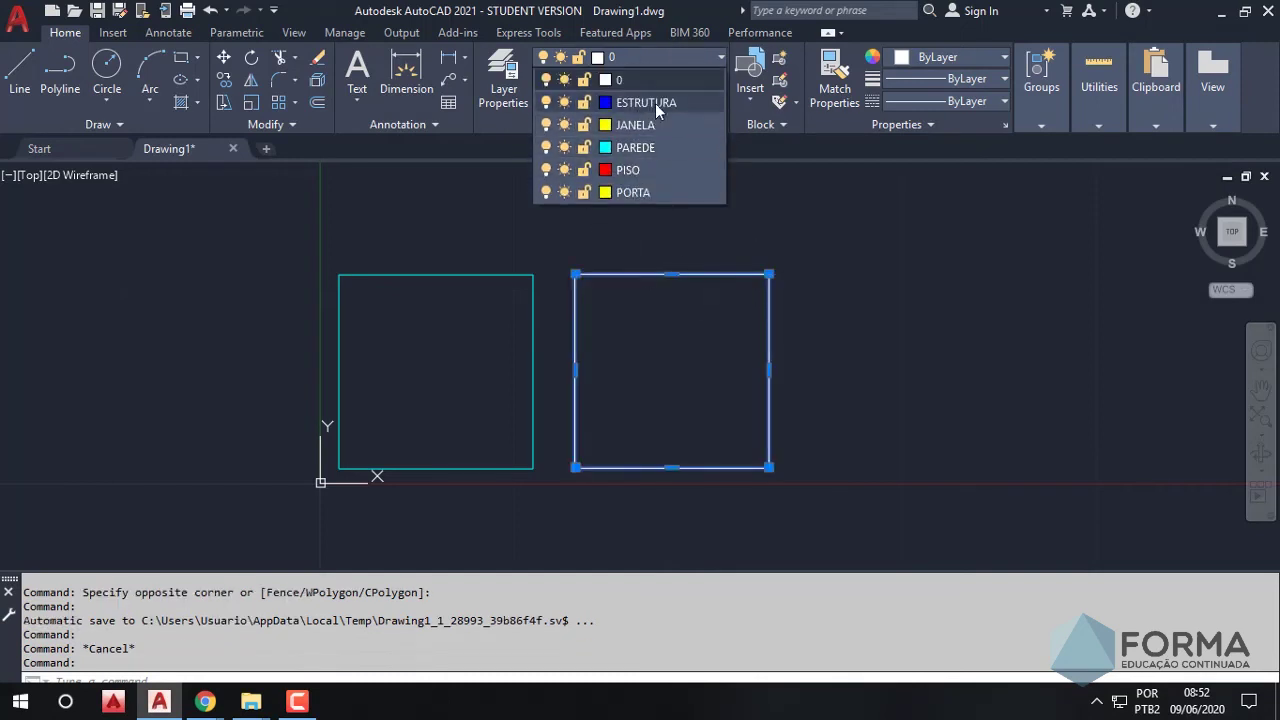
{"action": "left_click", "coordinate": [655, 102]}
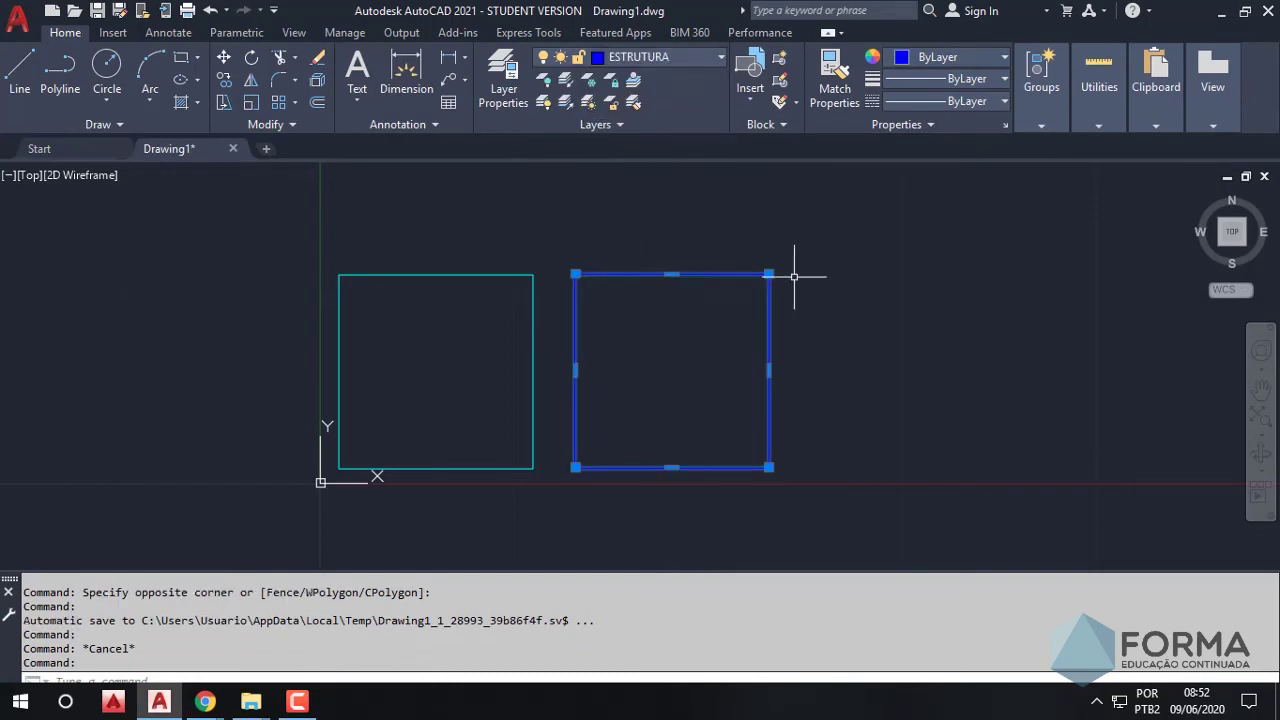
{"action": "key", "text": "Escape"}
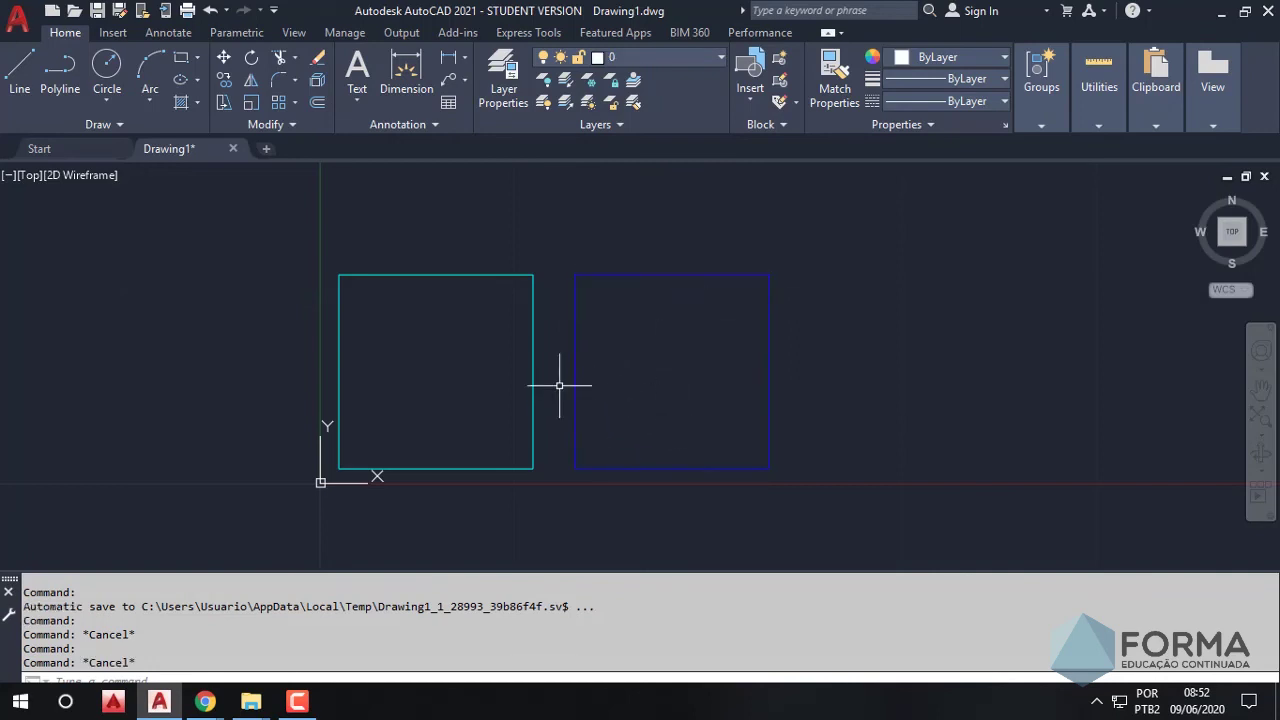
Isolate the PAREDE layer using the top line of the cyan square, and restore the hidden layers with Unisolate
{"action": "middle_click_drag", "start_coordinate": [446, 380], "coordinate": [480, 406]}
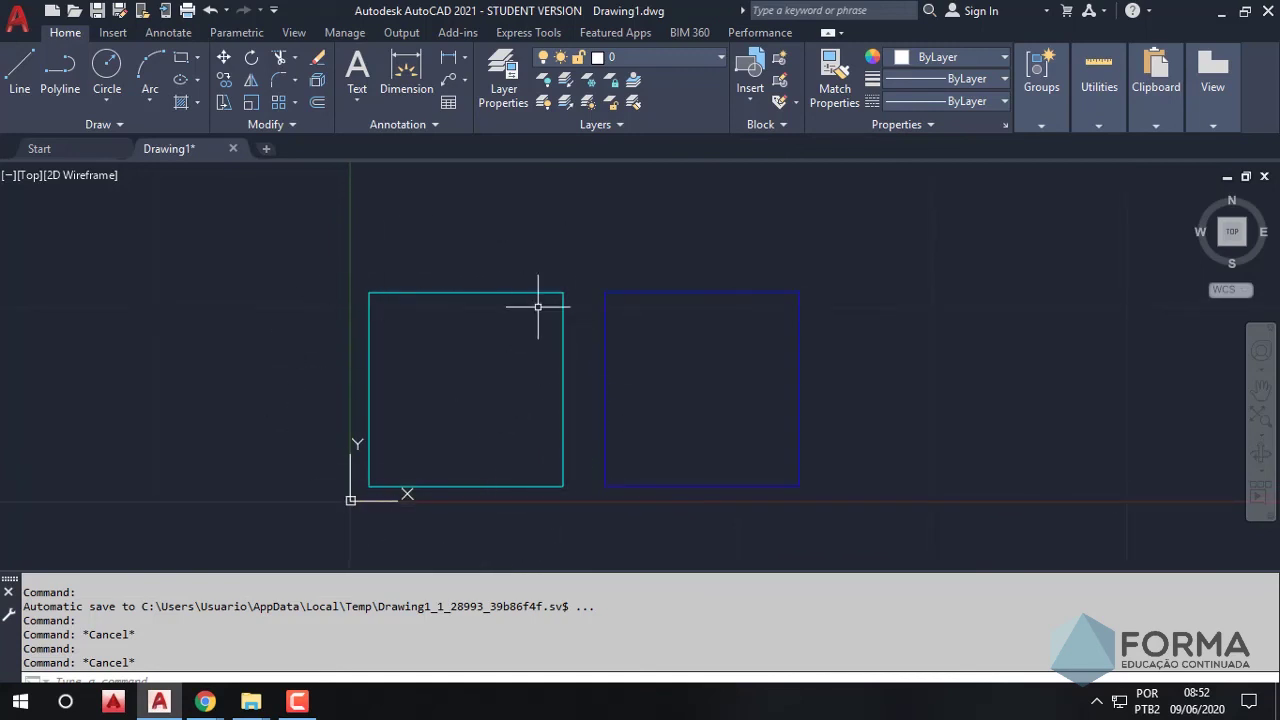
{"action": "left_click", "coordinate": [507, 292]}
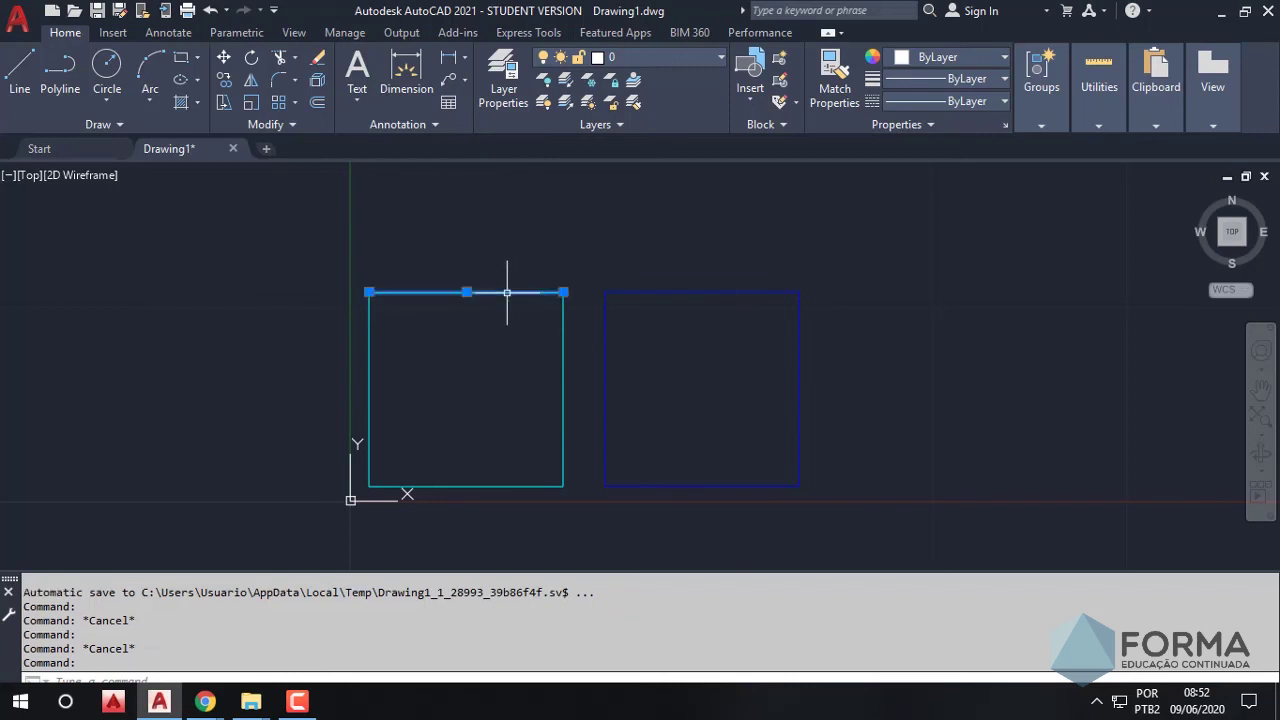
{"action": "left_click", "coordinate": [565, 82]}
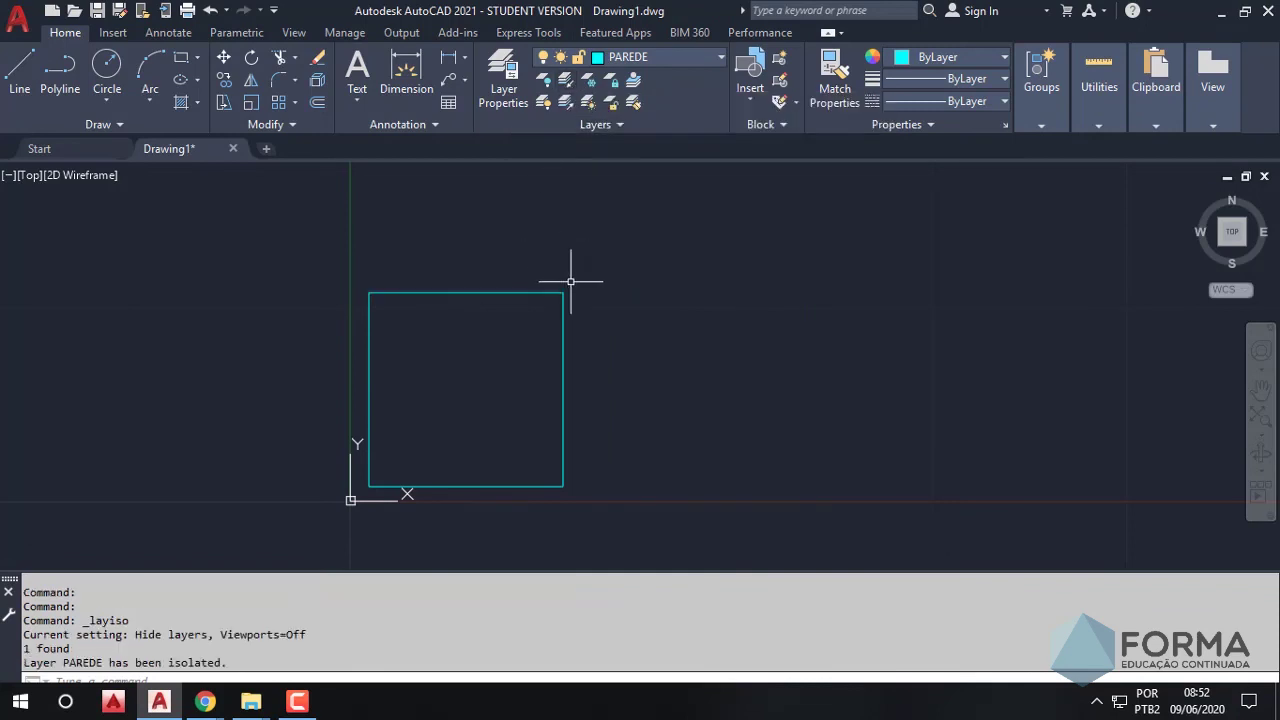
{"action": "middle_click_drag", "start_coordinate": [464, 268], "coordinate": [534, 251]}
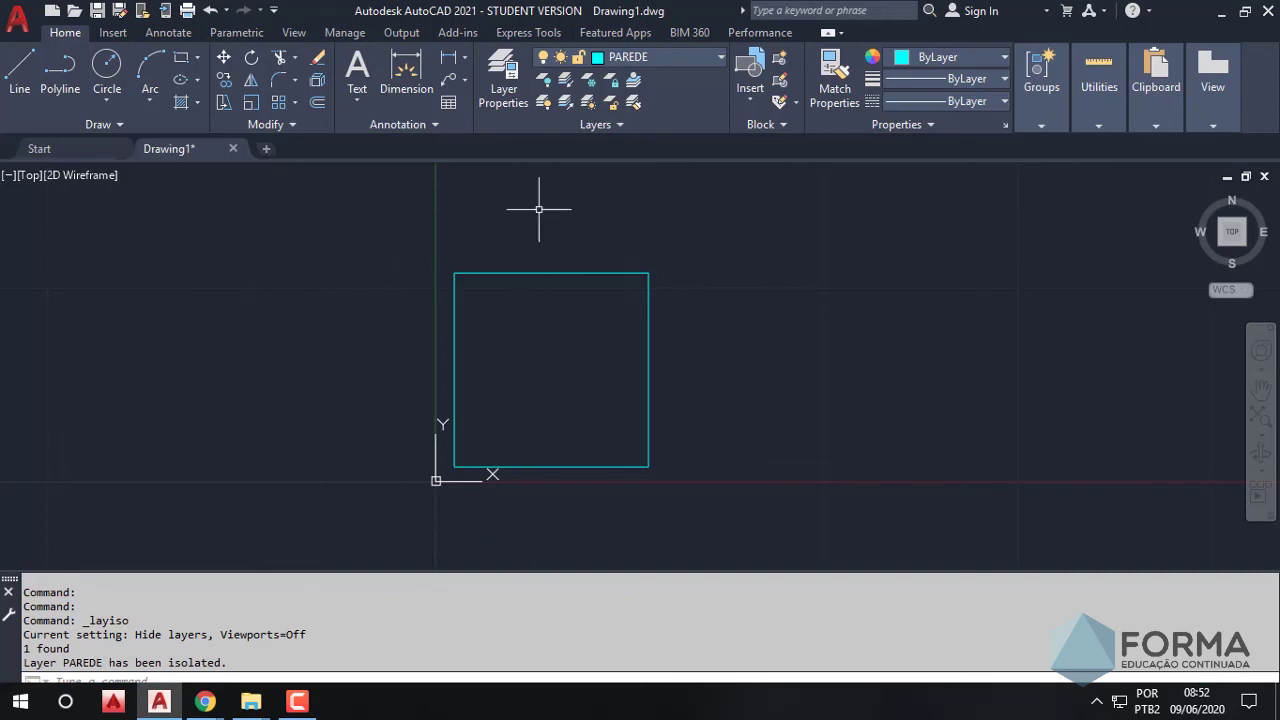
{"action": "left_click", "coordinate": [567, 103]}
Isolate the ESTRUTURA layer using the blue square, and bring back the other layers with Unisolate
{"action": "middle_click_drag", "start_coordinate": [711, 330], "coordinate": [544, 345]}
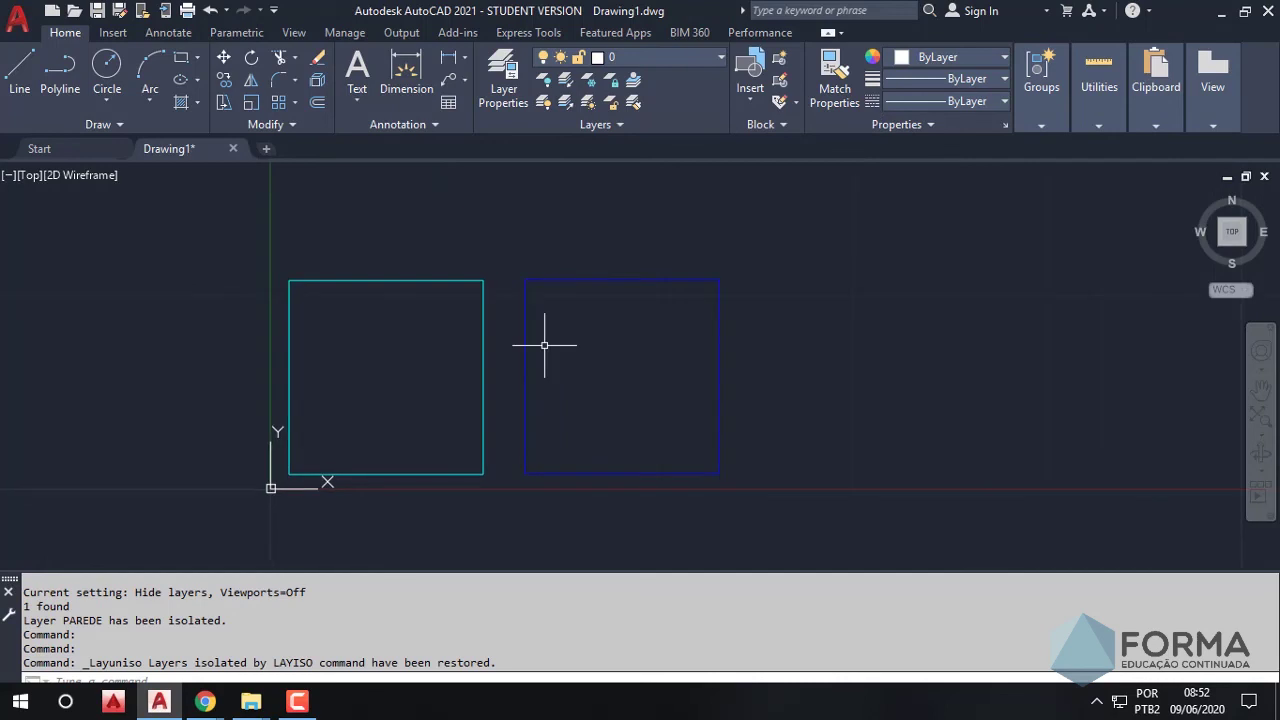
{"action": "left_click", "coordinate": [599, 279]}
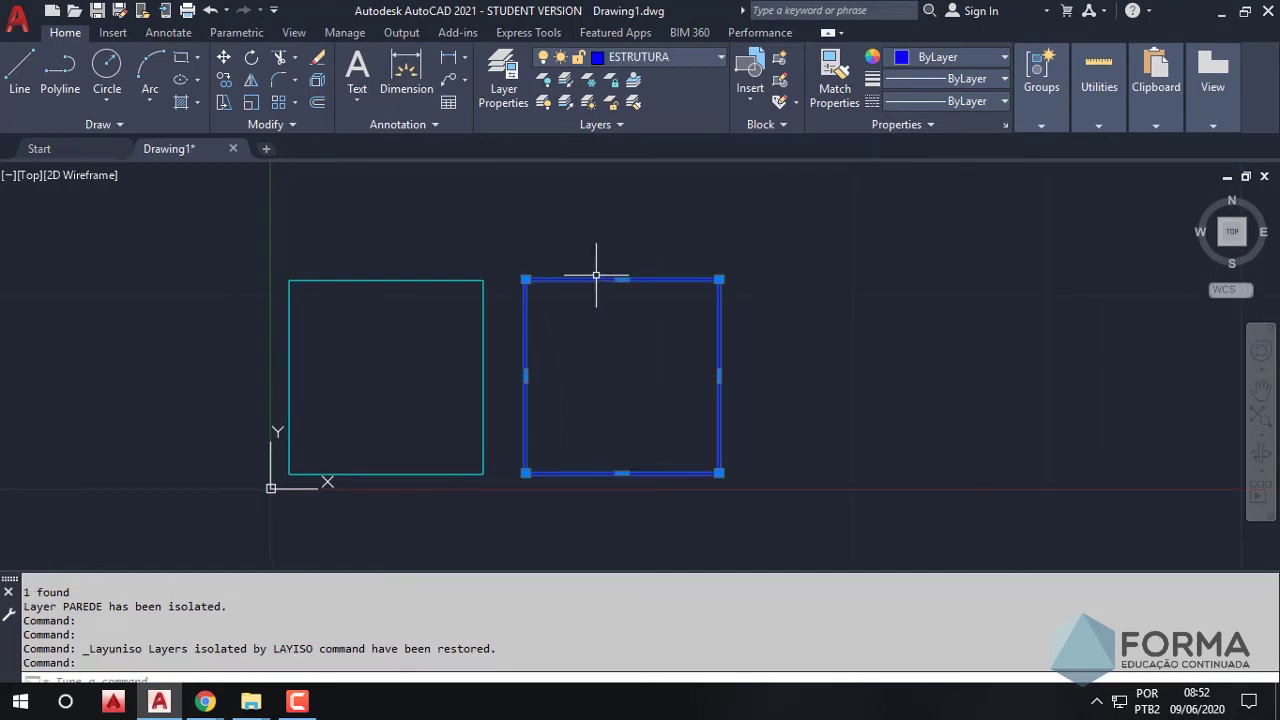
{"action": "left_click", "coordinate": [566, 84]}
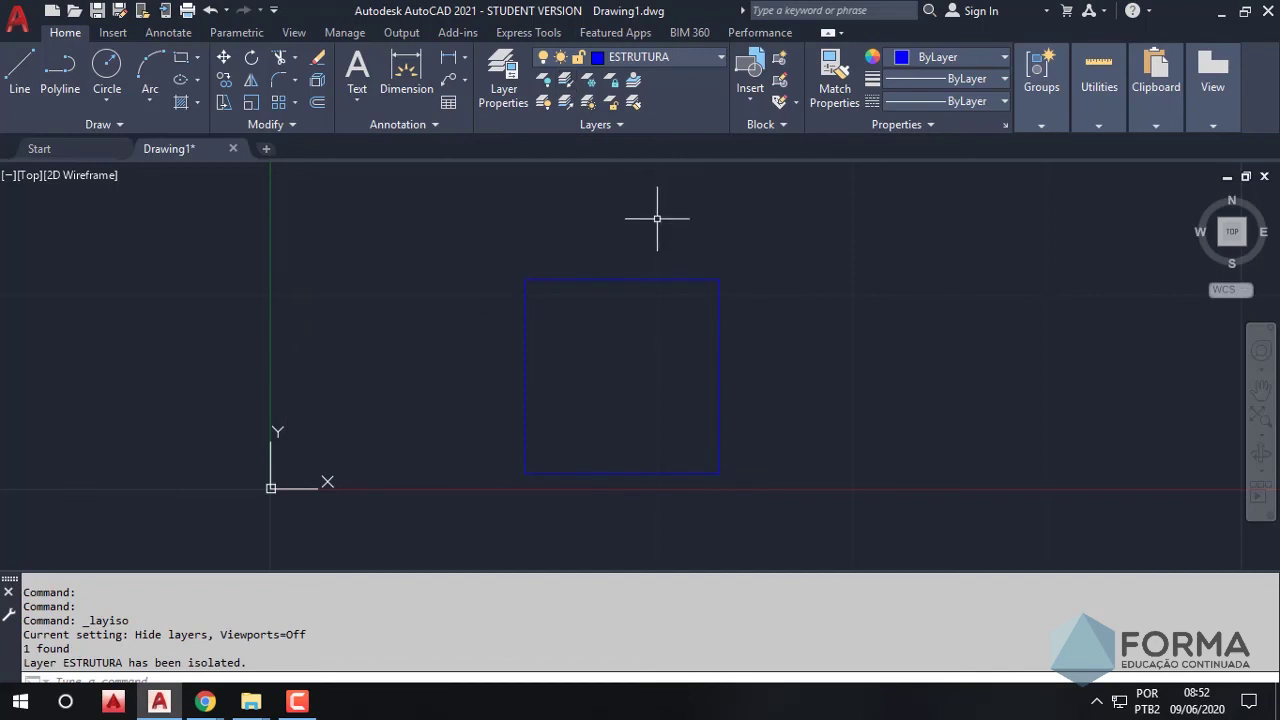
{"action": "left_click", "coordinate": [566, 104]}
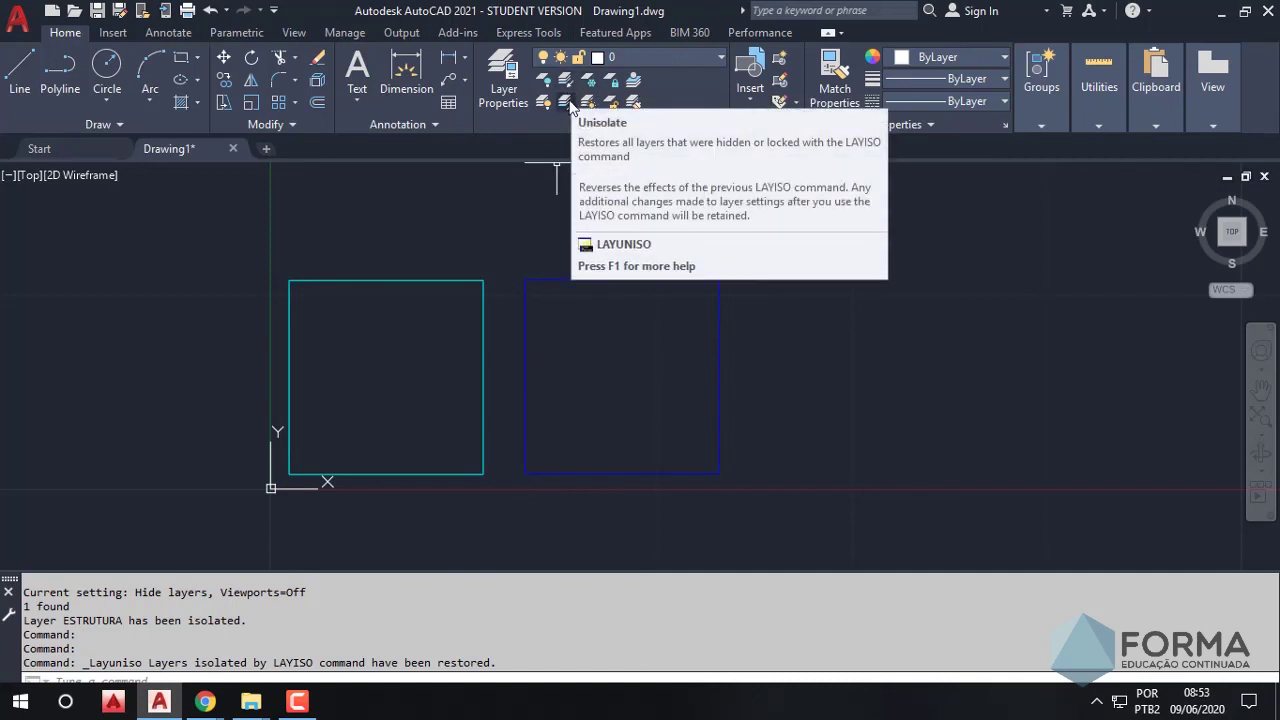
{"action": "middle_click_drag", "start_coordinate": [523, 234], "coordinate": [584, 270]}
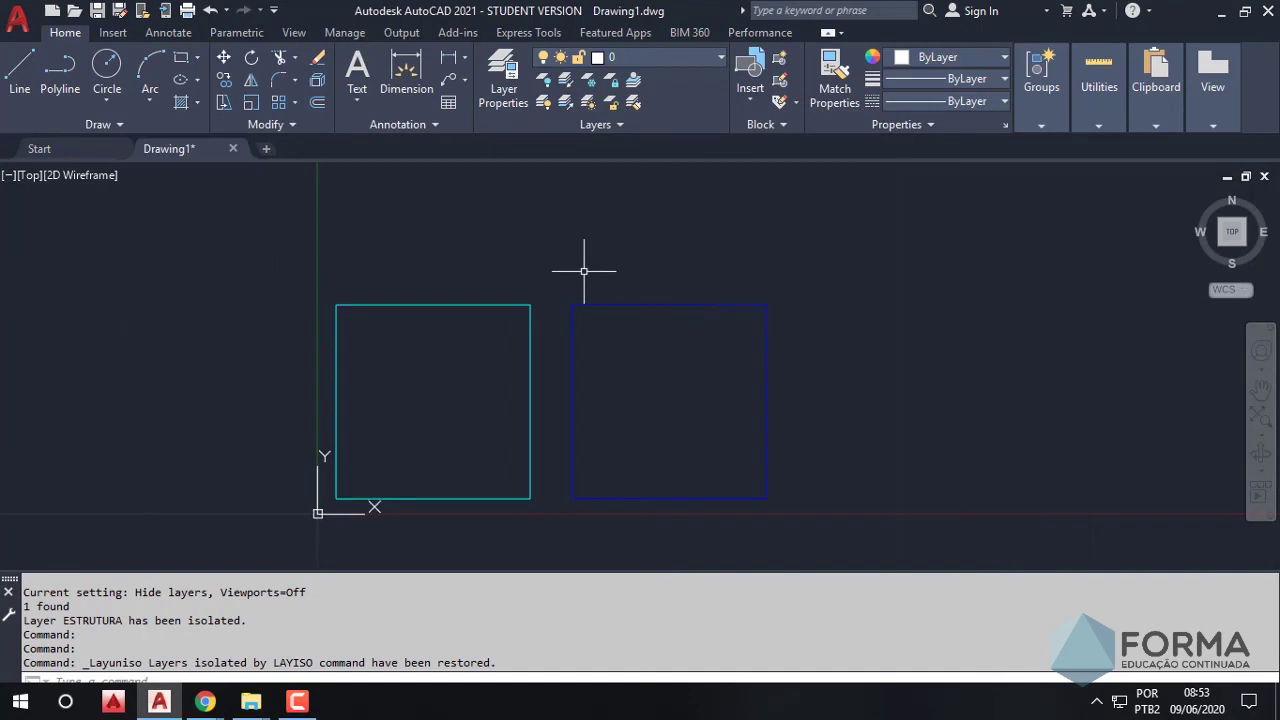